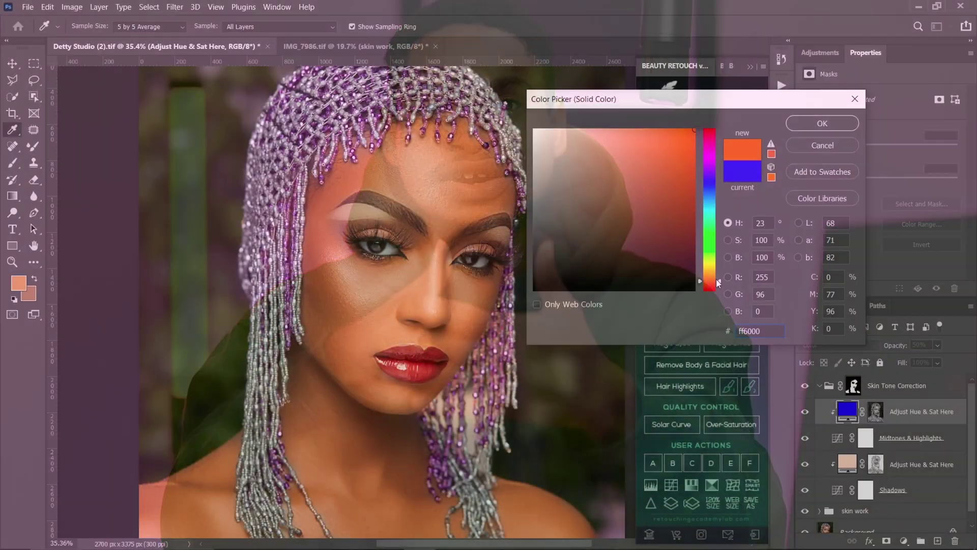
- Shift the current fill colour toward red, fine-tune it and confirm
left_click_drag(716, 279, 719, 176)
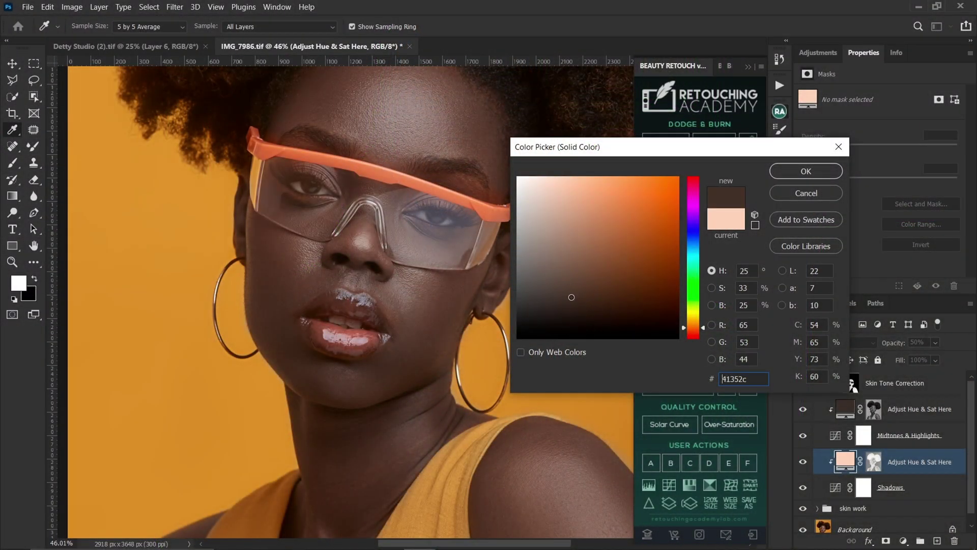
left_click_drag(570, 293, 572, 296)
left_click(806, 171)
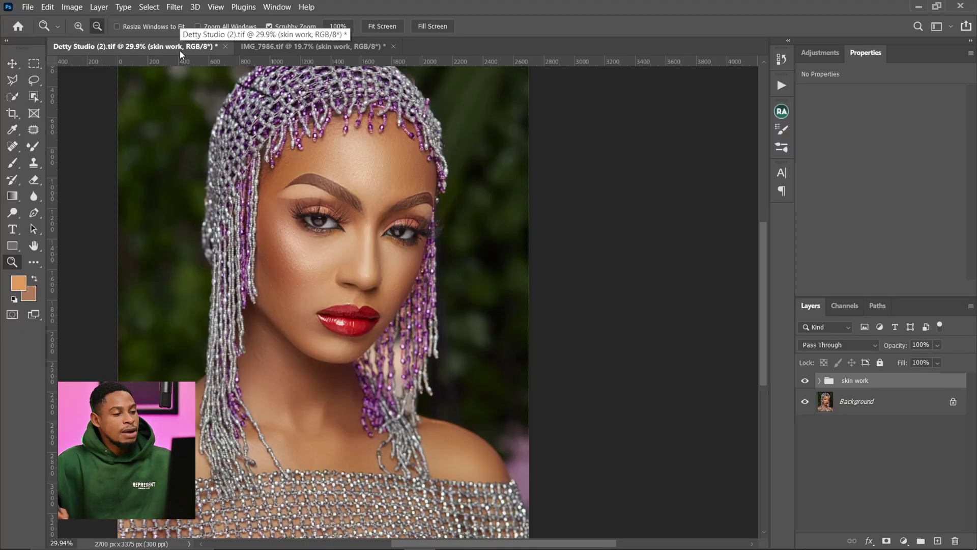
- Glance at the orange-background portrait, then return to the beaded-headdress portrait
key("ctrl")
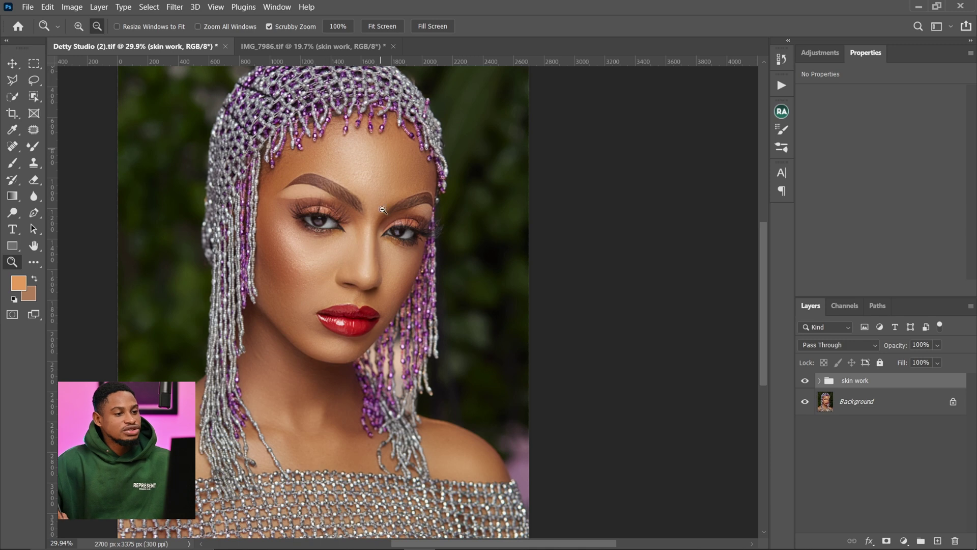
key("alt")
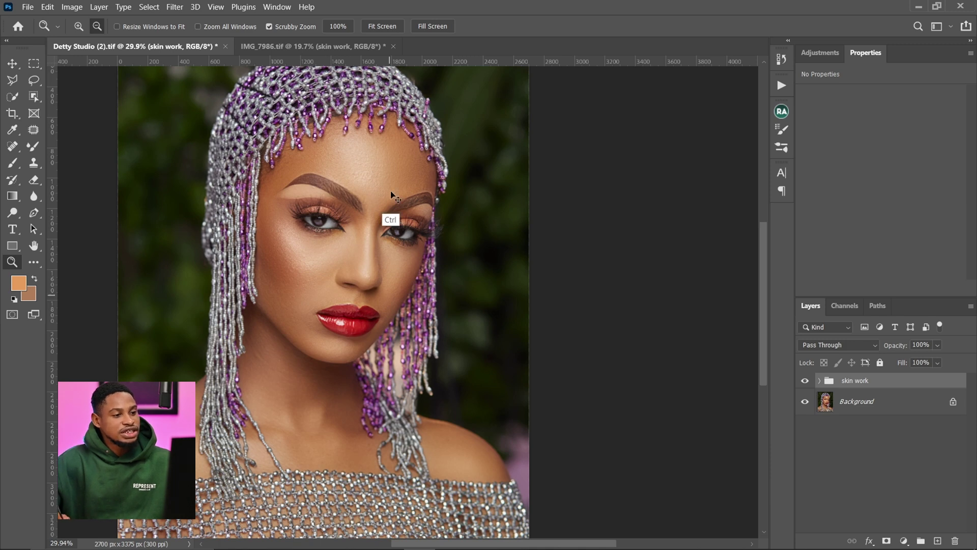
left_click(322, 47)
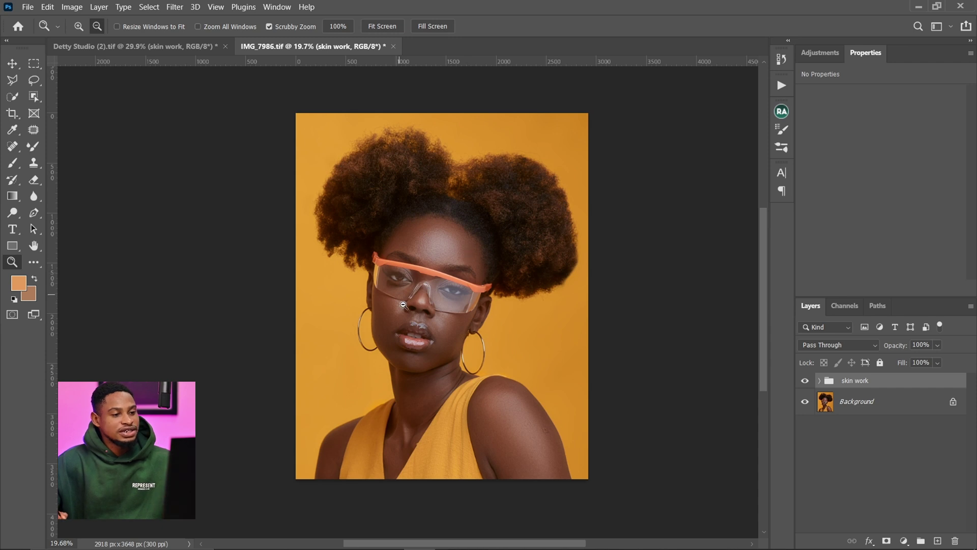
left_click(157, 49)
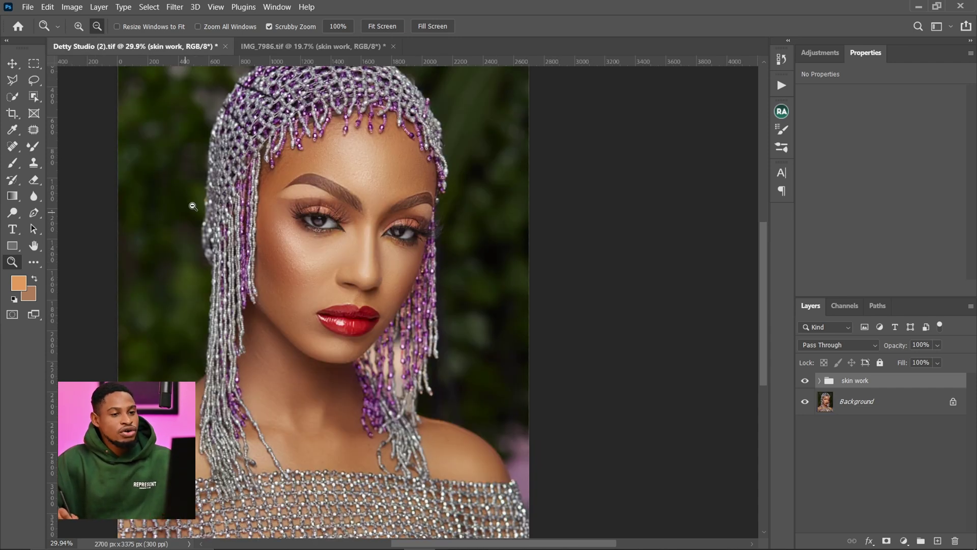
- Run Magical Skin Tone from Beauty Retouch and expand the new Skin Tone Correction group
left_click(783, 112)
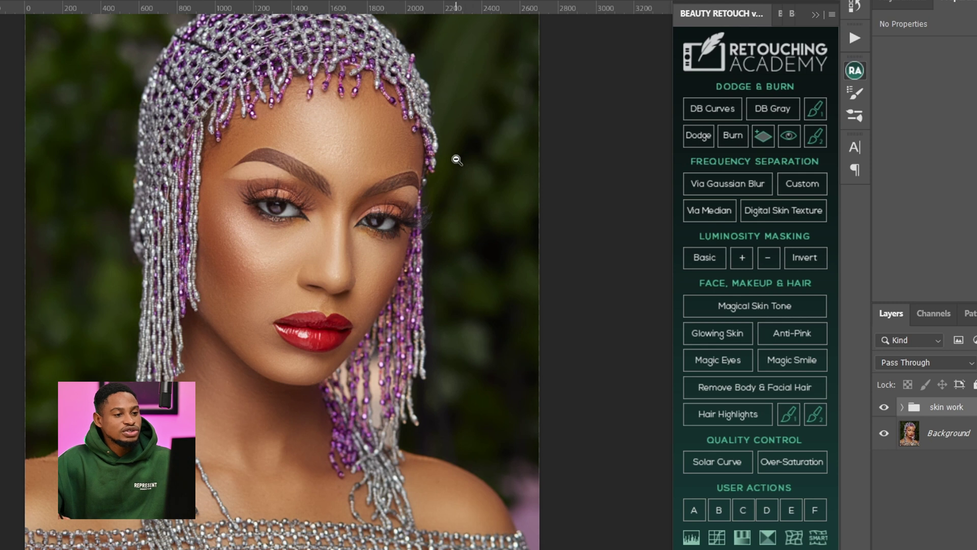
left_click(755, 306)
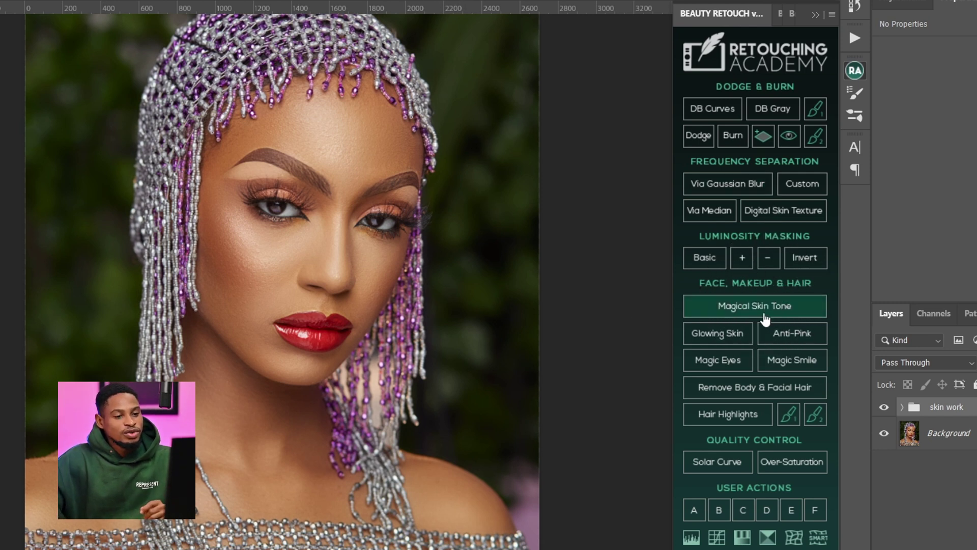
left_click(749, 311)
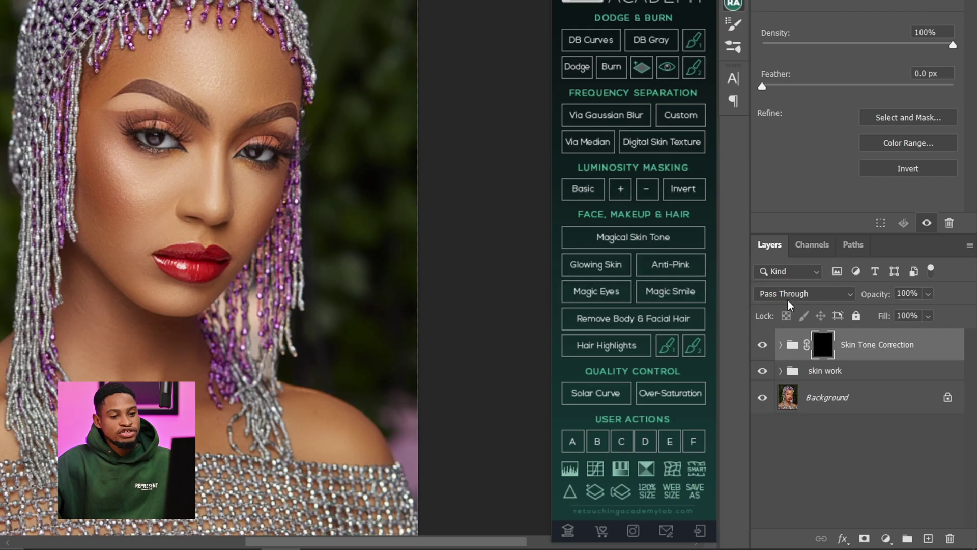
left_click(976, 420)
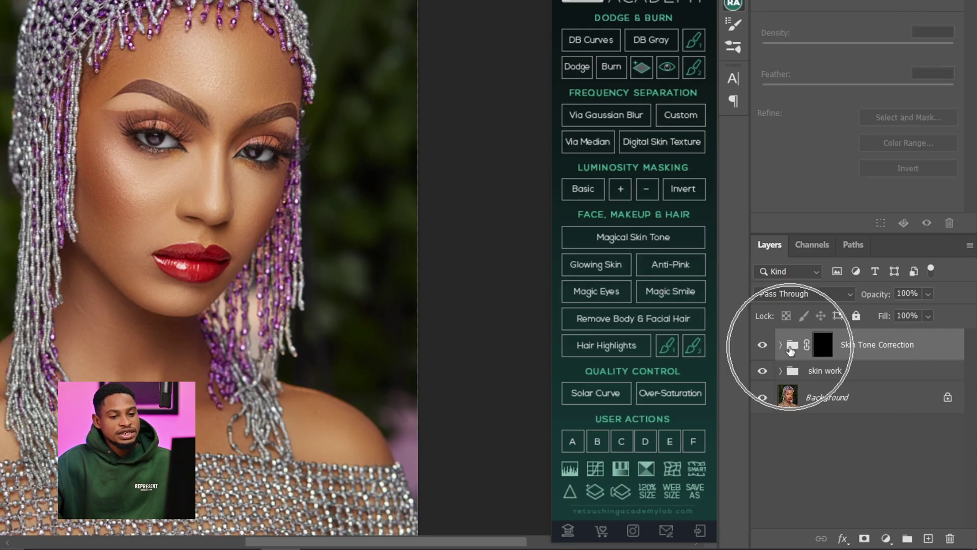
left_click(780, 344)
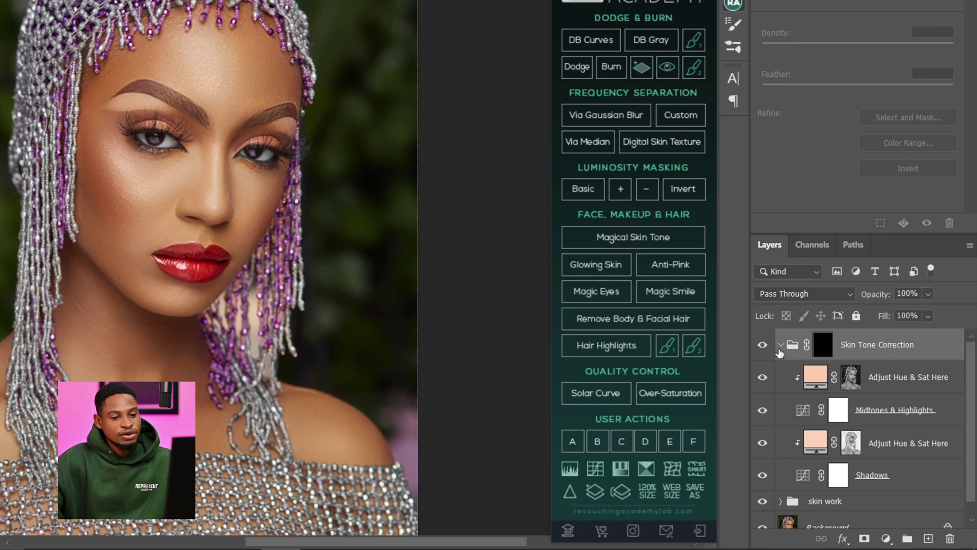
- Target the group's mask, zoom in on the face, and dab white with a smaller brush
left_click(781, 346)
left_click(823, 345)
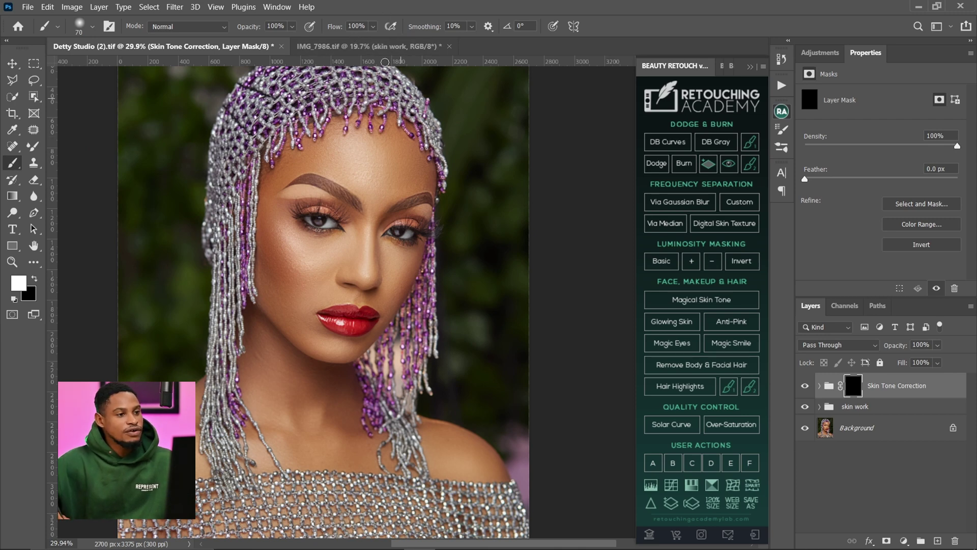
key("z")
left_click_drag(368, 173, 387, 170)
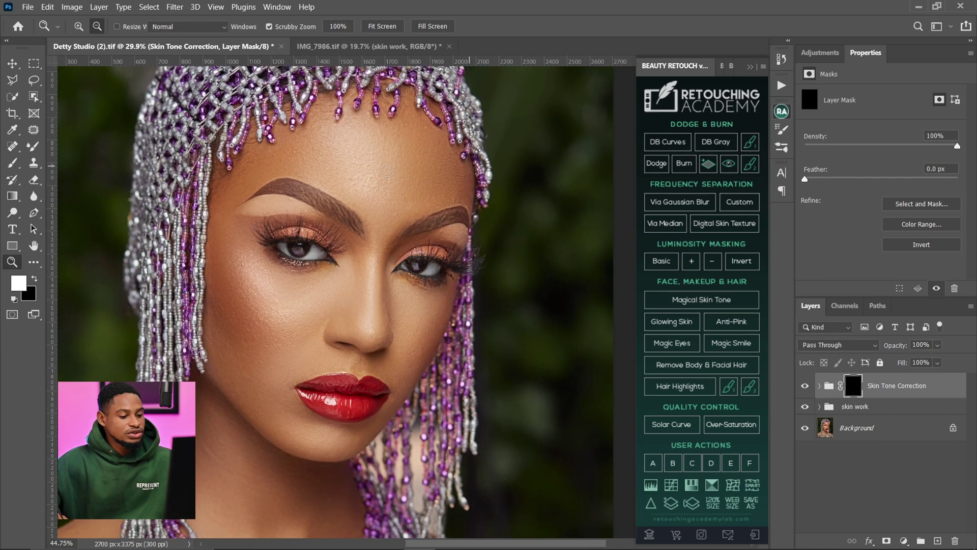
key("b")
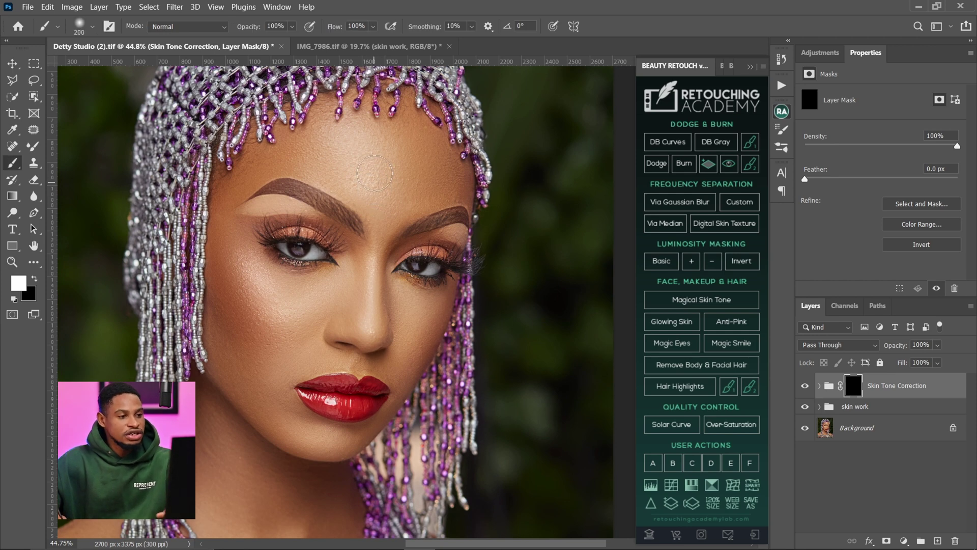
key("bracketleft")
key("bracketleft")
key("bracketleft")
left_click(288, 136)
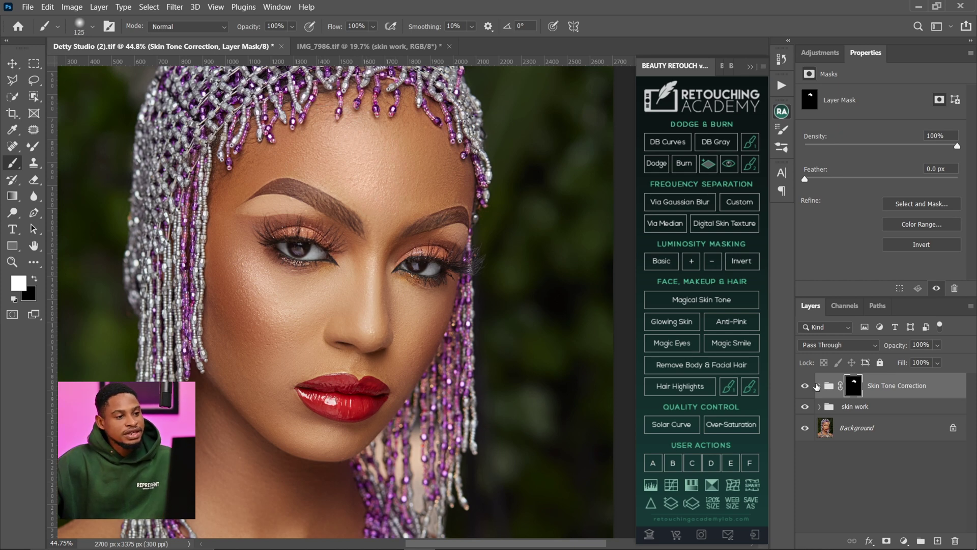
- Change the upper Adjust Hue & Sat Here fill to blue 1200ff, then reselect the group mask
left_click(820, 385)
left_click(848, 413)
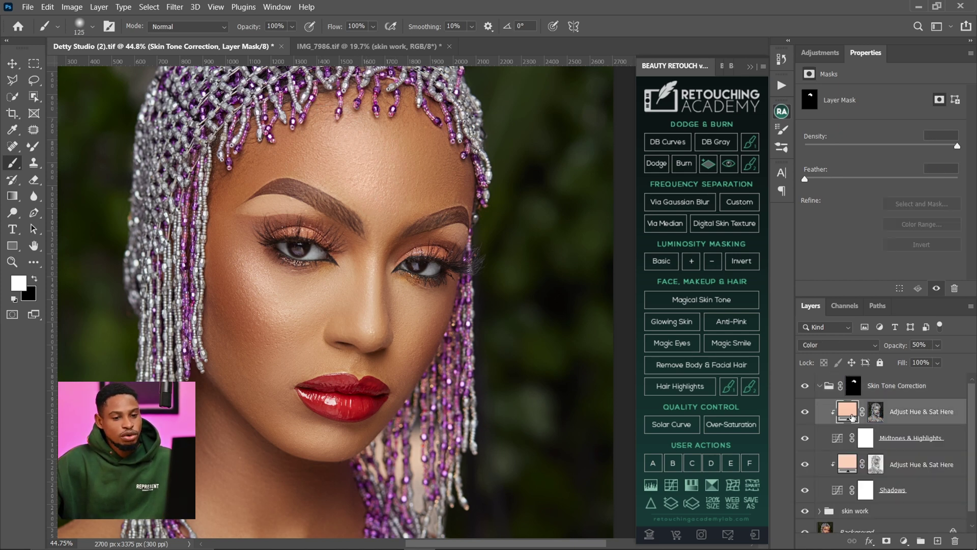
double_click(849, 414)
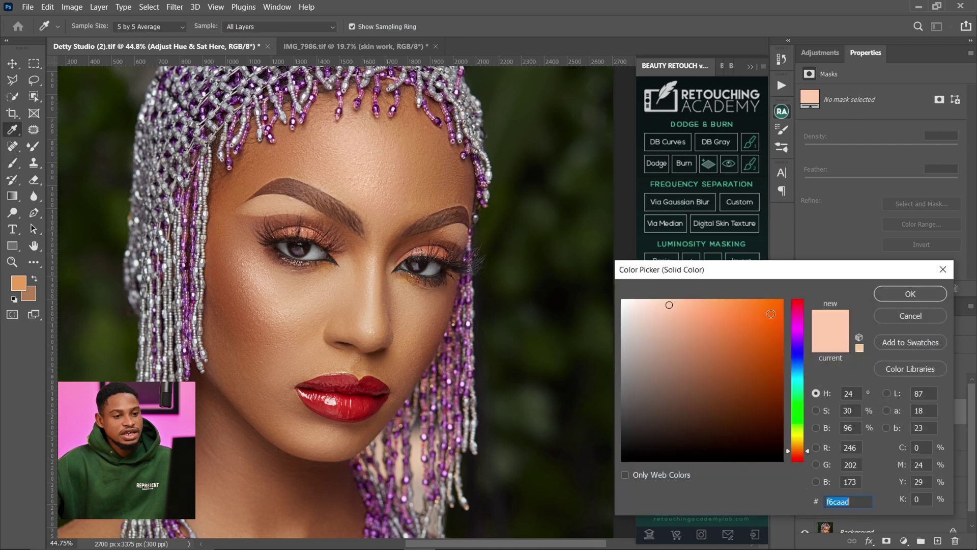
type("ff6600")
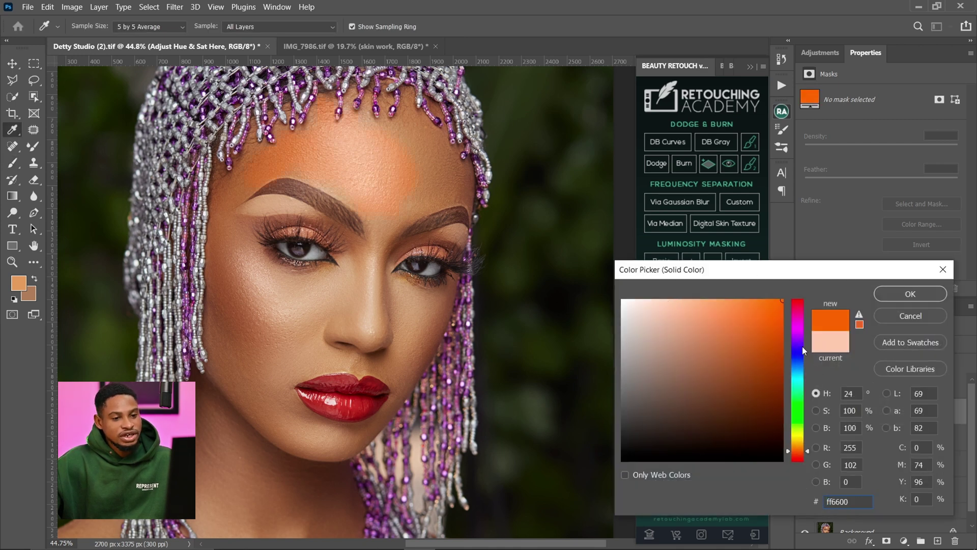
left_click_drag(802, 307, 802, 360)
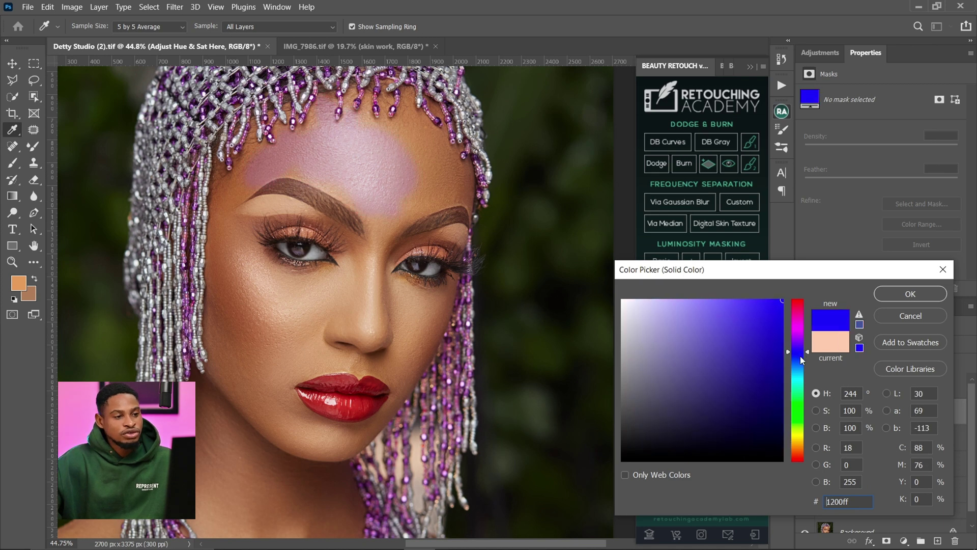
left_click(899, 291)
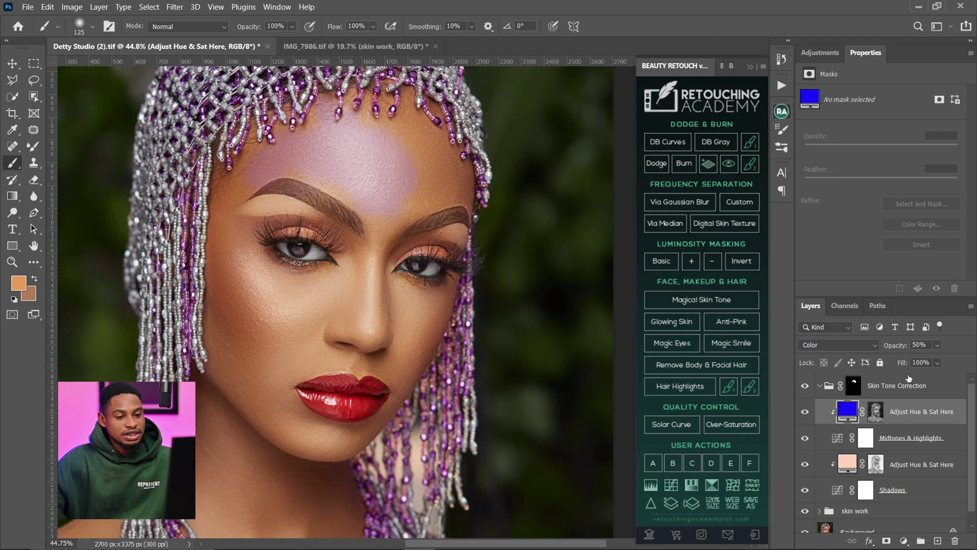
left_click(854, 385)
left_click(820, 385)
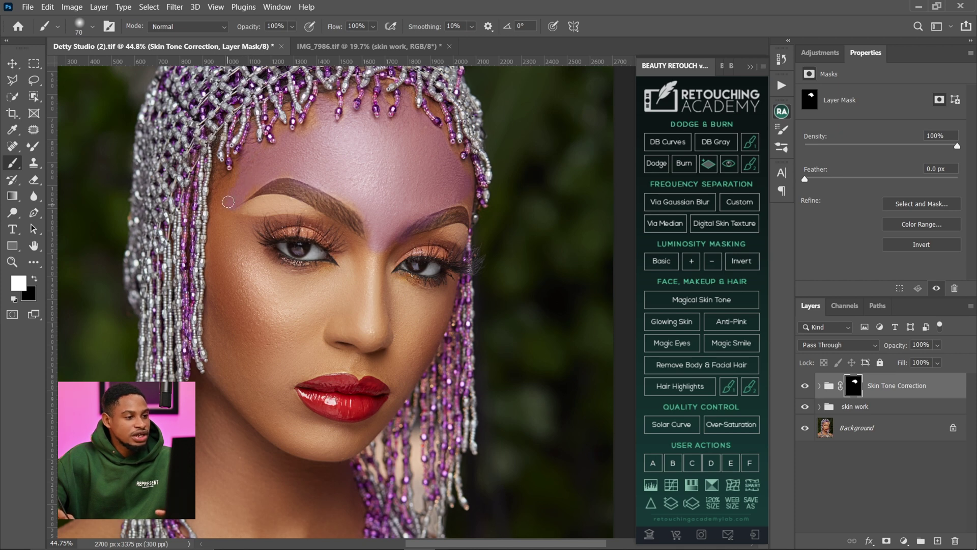
- Paint the mask over the left cheek, jawline and jaw, resizing the brush as needed
key("bracketright")
key("bracketright")
key("bracketright")
key("bracketright")
key("bracketright")
mouse_move(234, 239)
left_mouse_down()
mouse_move(234, 270)
mouse_move(225, 261)
mouse_move(241, 250)
mouse_move(316, 285)
left_mouse_up()
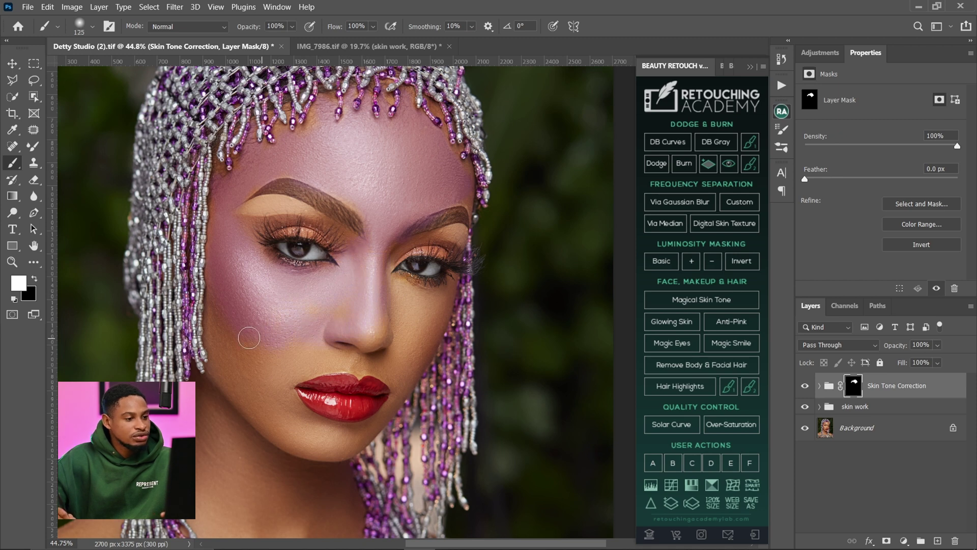
key("bracketleft")
mouse_move(231, 303)
left_mouse_down()
mouse_move(226, 353)
mouse_move(228, 323)
mouse_move(214, 350)
left_mouse_up()
key("bracketright")
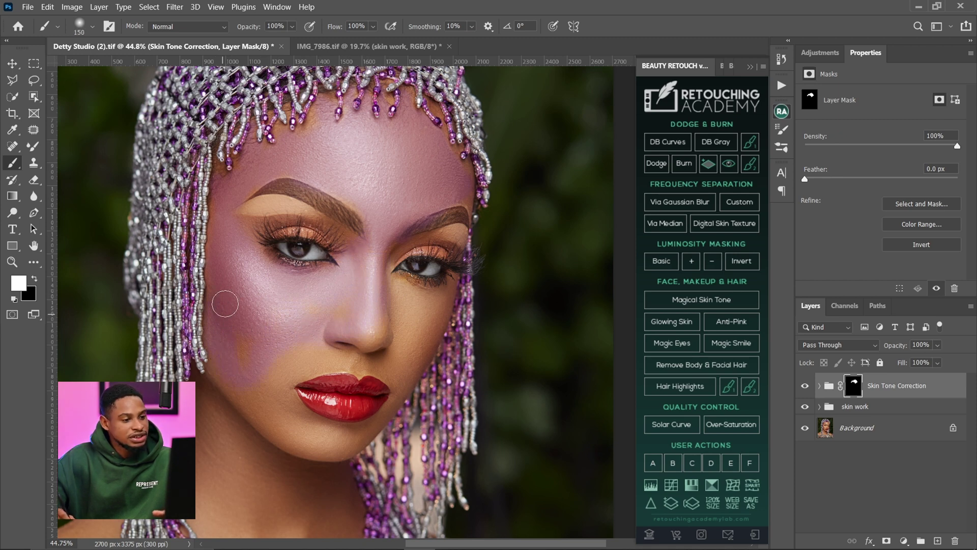
mouse_move(256, 375)
left_mouse_down()
mouse_move(234, 370)
mouse_move(249, 359)
mouse_move(235, 384)
mouse_move(272, 375)
left_mouse_up()
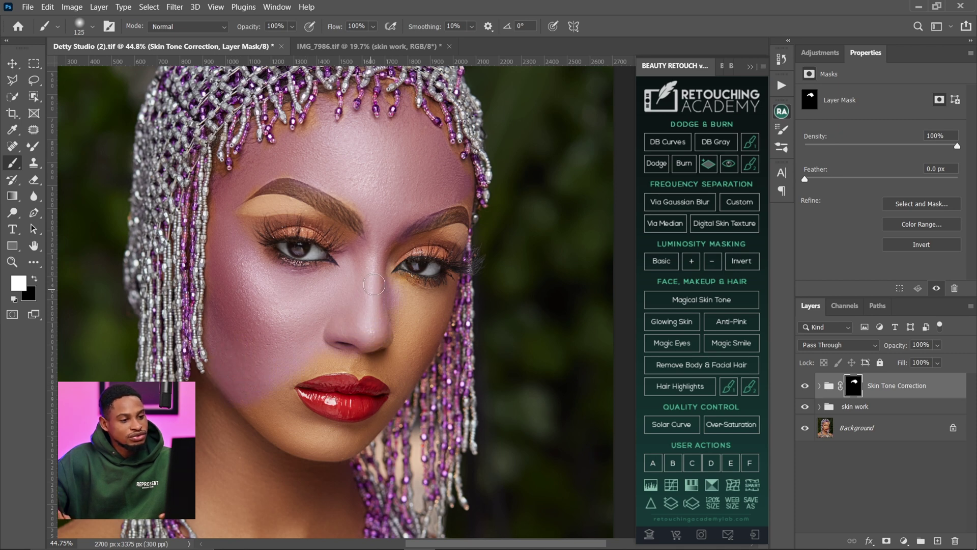
key("bracketleft")
scroll(426, 316, "down", 4)
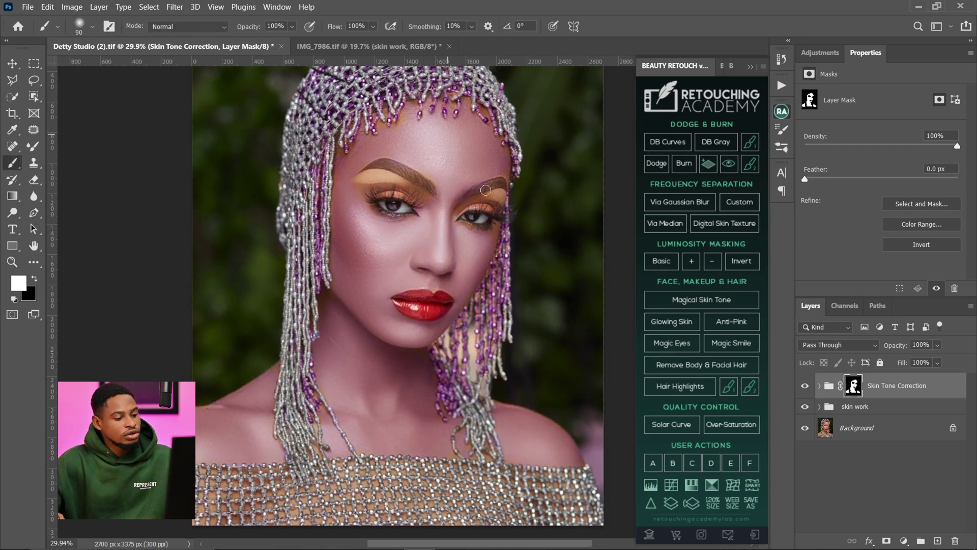
- Zoom out to the whole portrait and feather the skin mask to 8.9 px
key("z")
left_click_drag(435, 305, 483, 300)
left_click_drag(447, 251, 390, 139)
left_click_drag(508, 164, 463, 211)
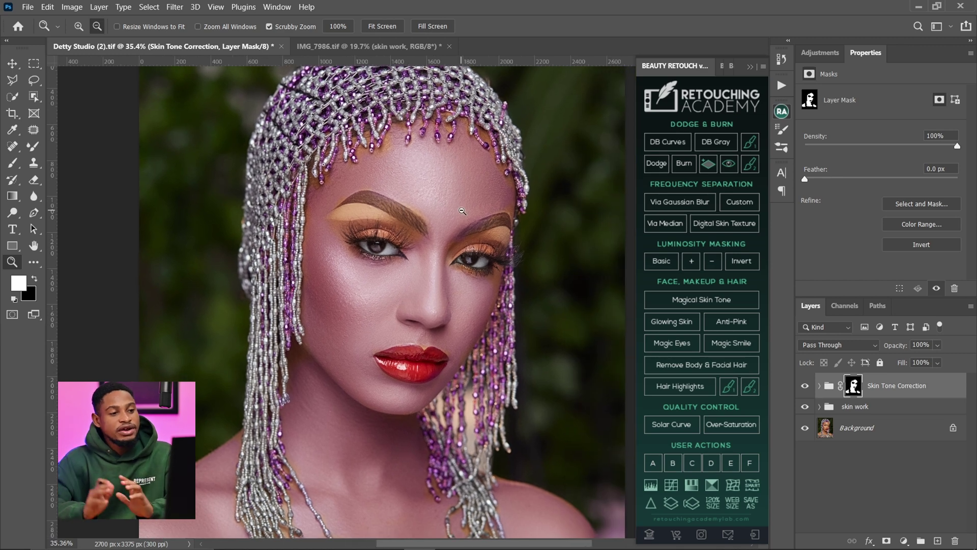
left_click_drag(805, 177, 833, 177)
left_click_drag(817, 219, 833, 220)
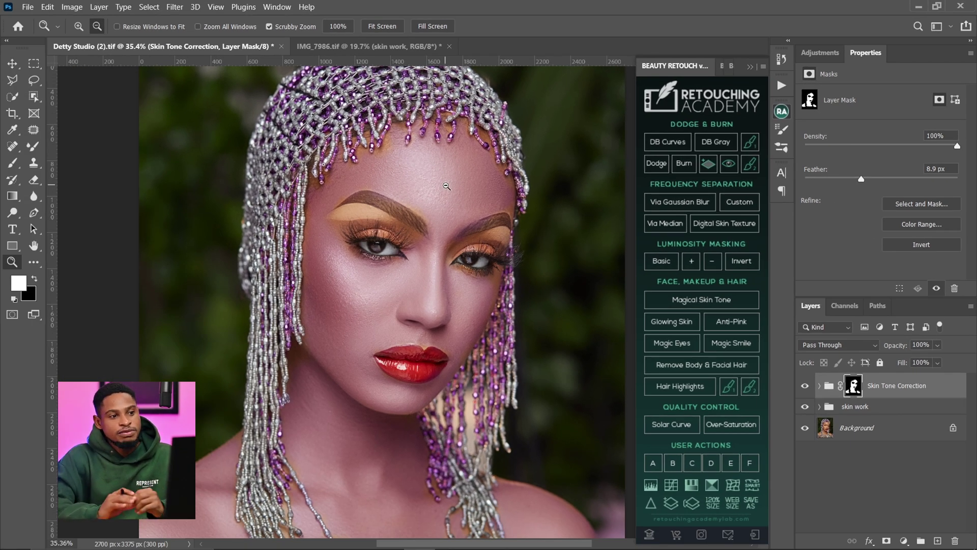
- Open the upper Adjust Hue & Sat Here fill's colour and shift its hue from blue to orange
left_click(819, 386)
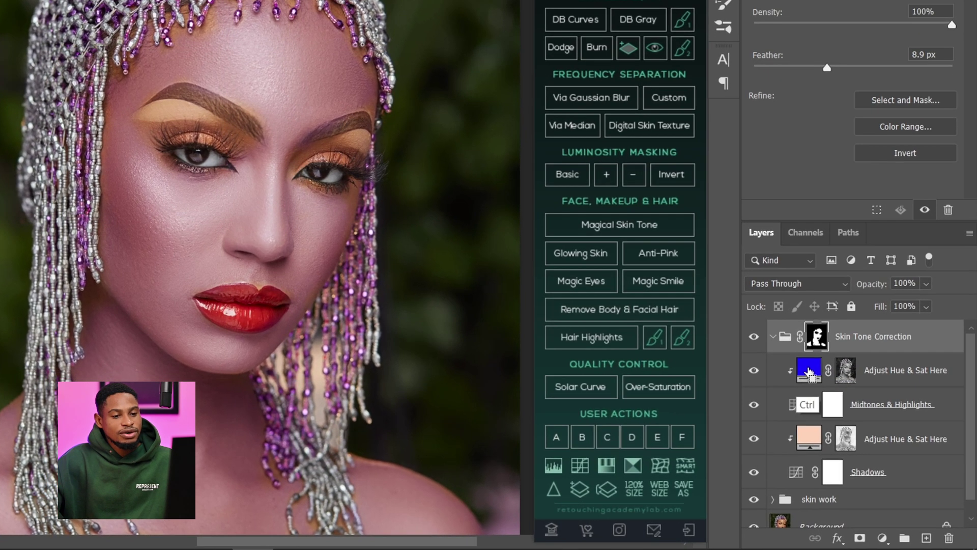
left_click(811, 376)
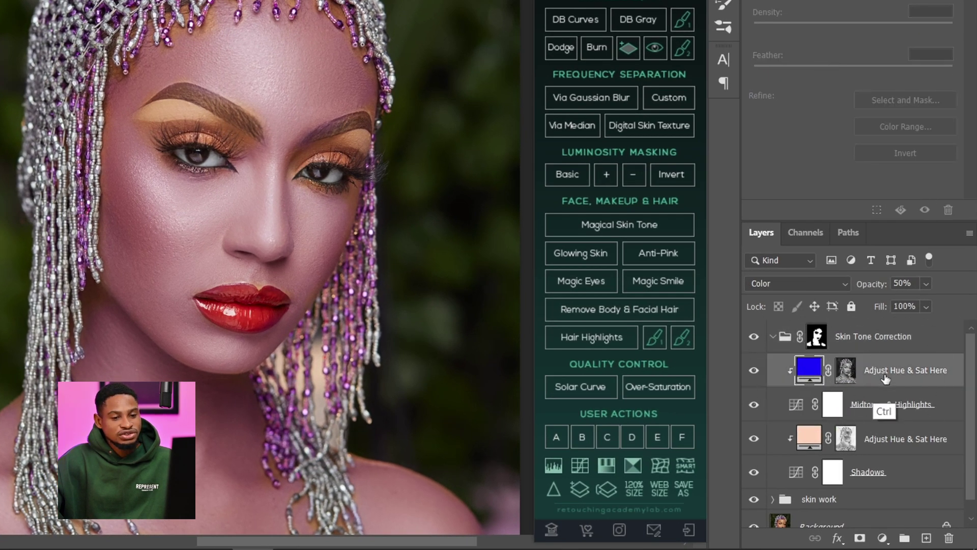
double_click(809, 370)
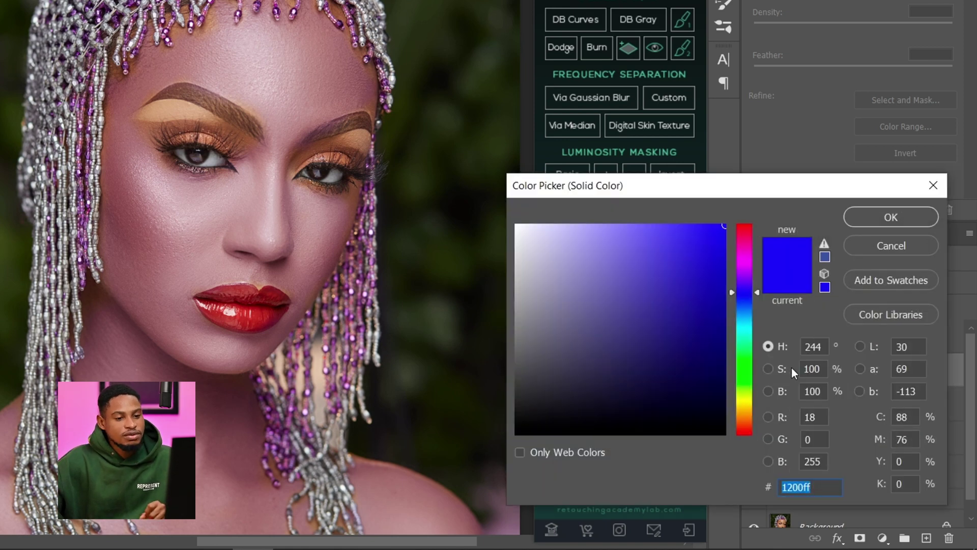
left_click(744, 403)
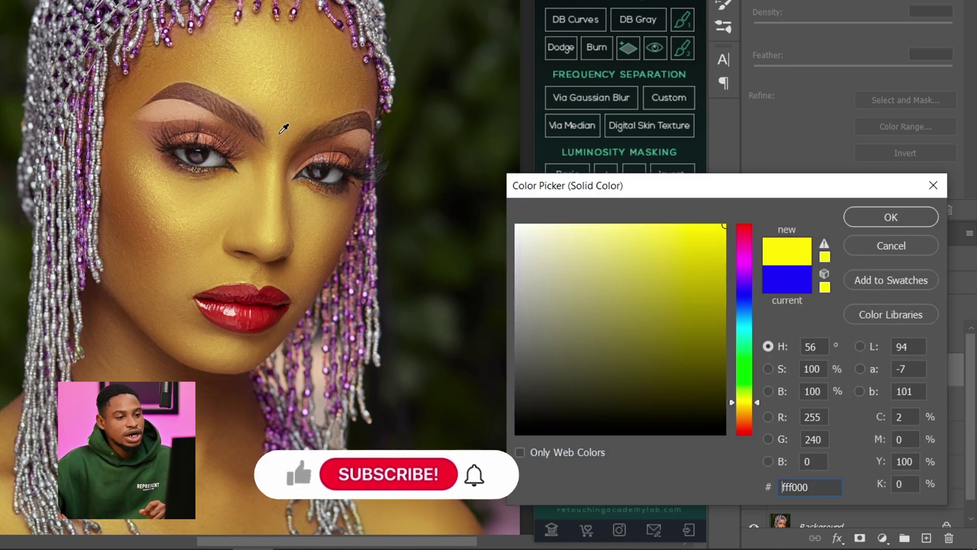
left_click(756, 409)
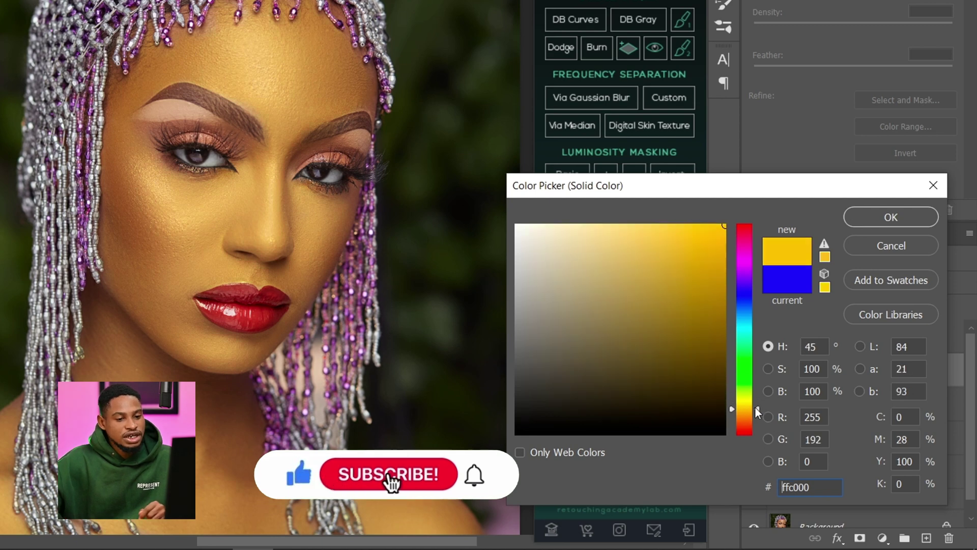
left_click_drag(758, 403, 759, 427)
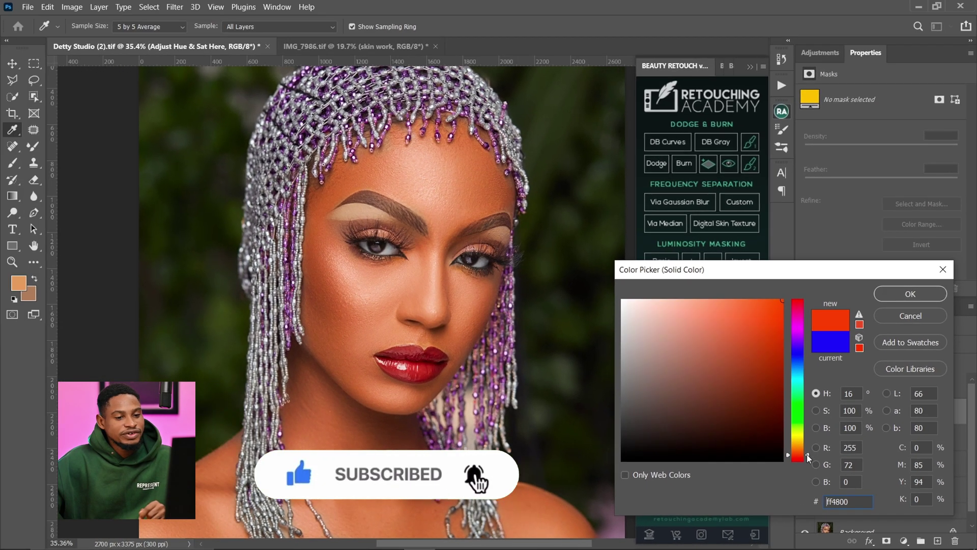
left_click(807, 453)
left_click_drag(806, 271, 718, 100)
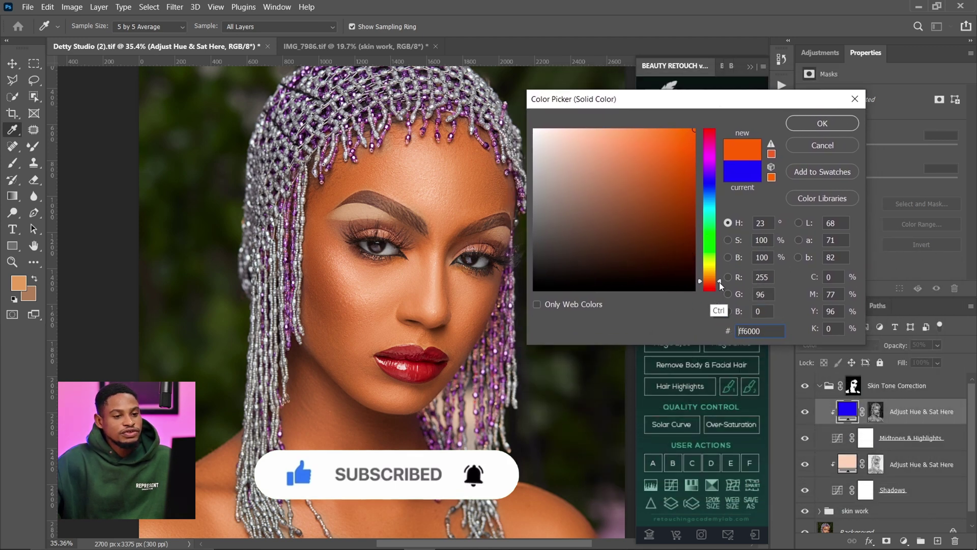
- Refine the fill to a softer, darker orange f39f4d and confirm it
left_click_drag(721, 279, 719, 131)
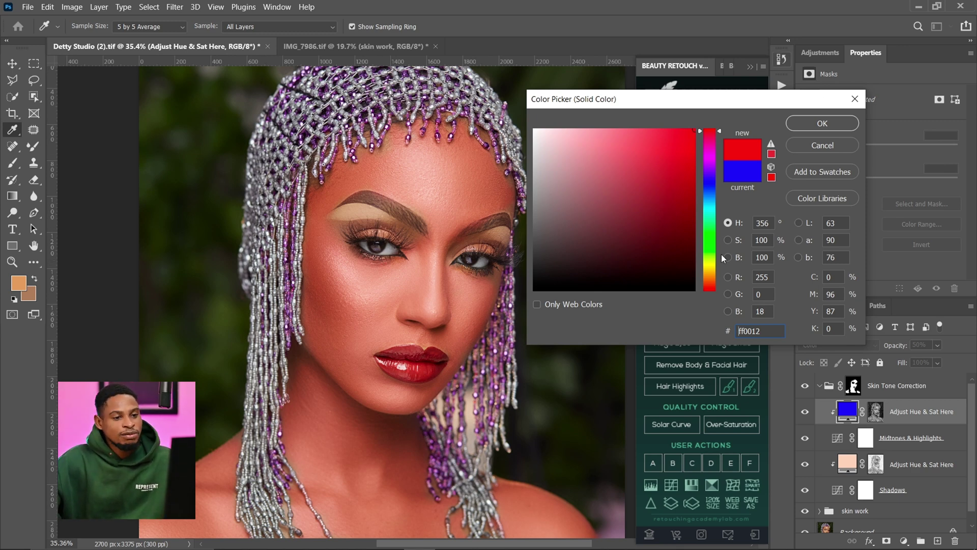
left_click(706, 275)
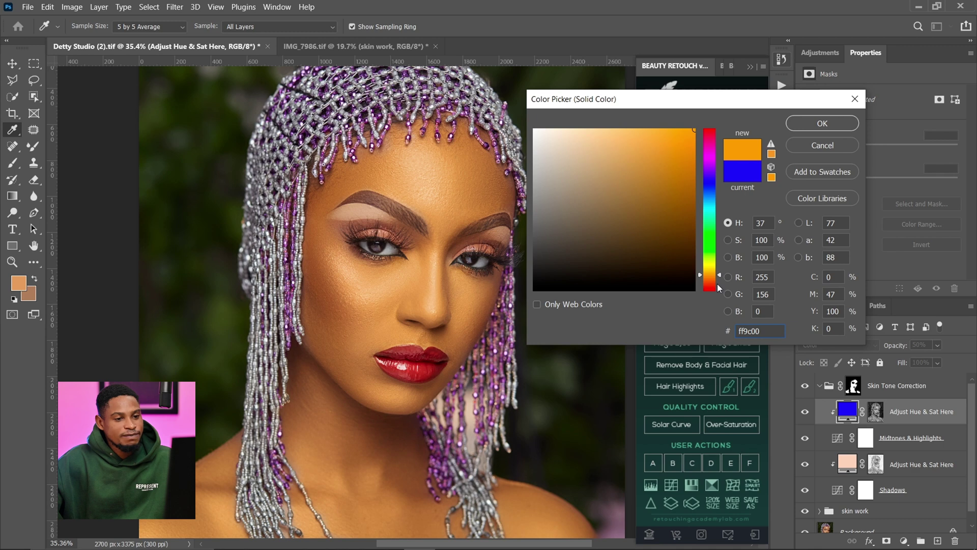
left_click_drag(716, 283, 709, 280)
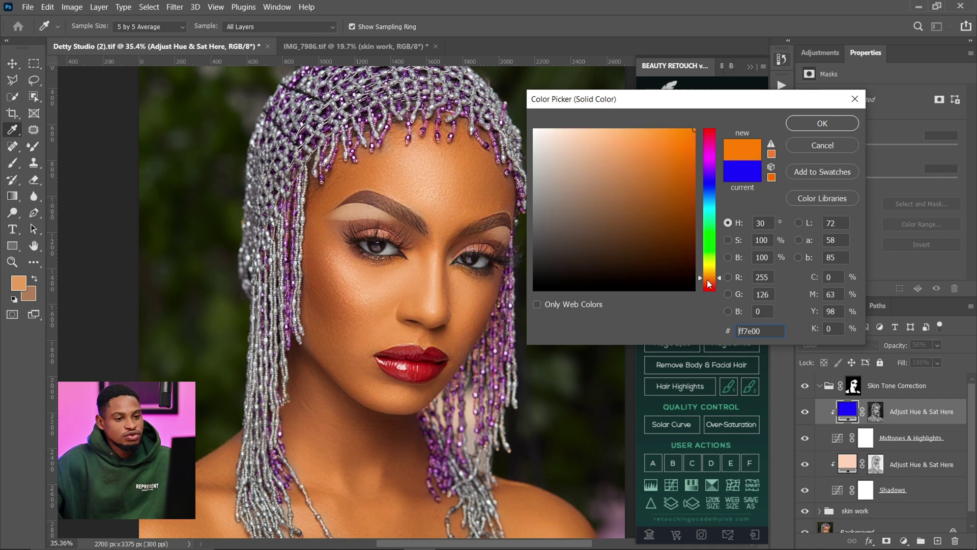
left_click(643, 141)
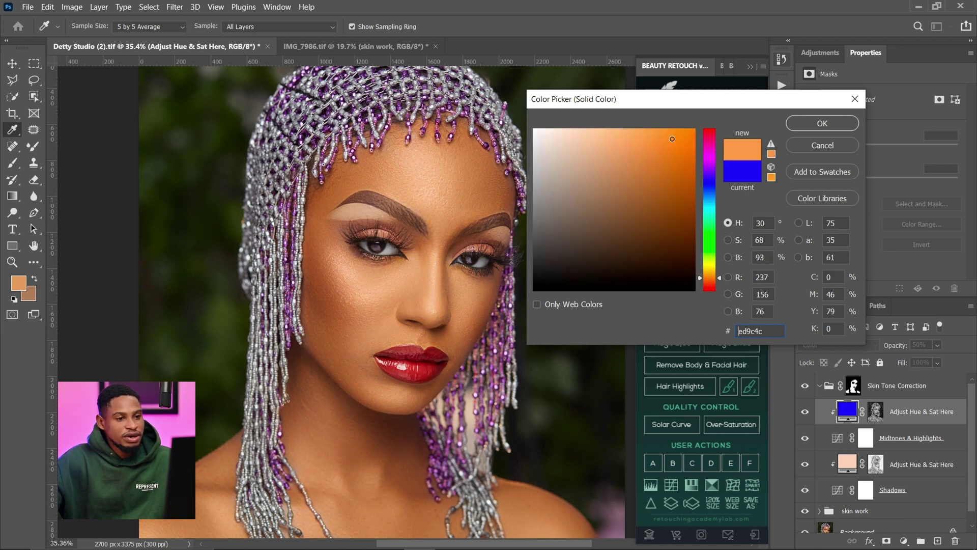
left_click(643, 140)
mouse_move(653, 142)
left_mouse_down()
mouse_move(669, 157)
mouse_move(631, 221)
mouse_move(639, 253)
mouse_move(595, 270)
mouse_move(648, 181)
mouse_move(624, 163)
mouse_move(618, 173)
mouse_move(621, 162)
mouse_move(636, 164)
mouse_move(644, 138)
left_mouse_up()
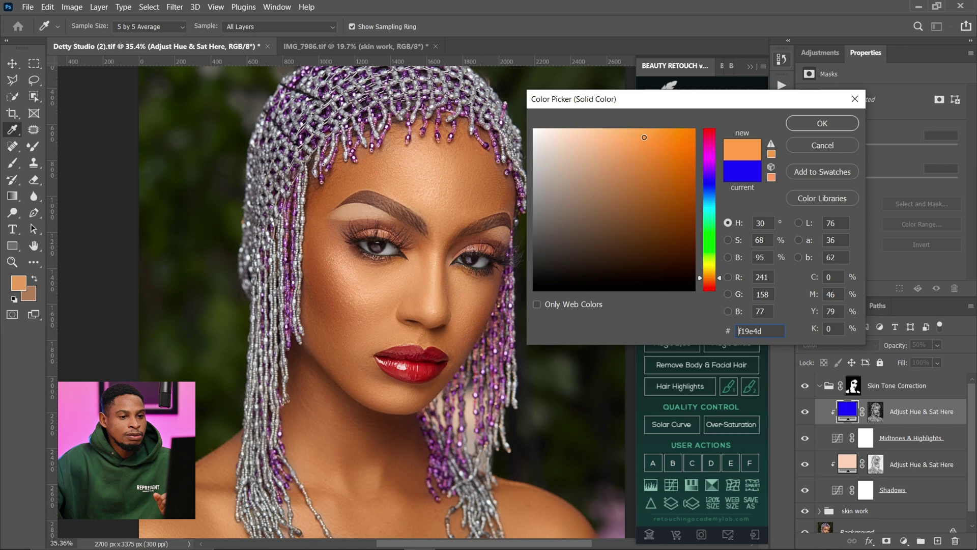
left_click(822, 125)
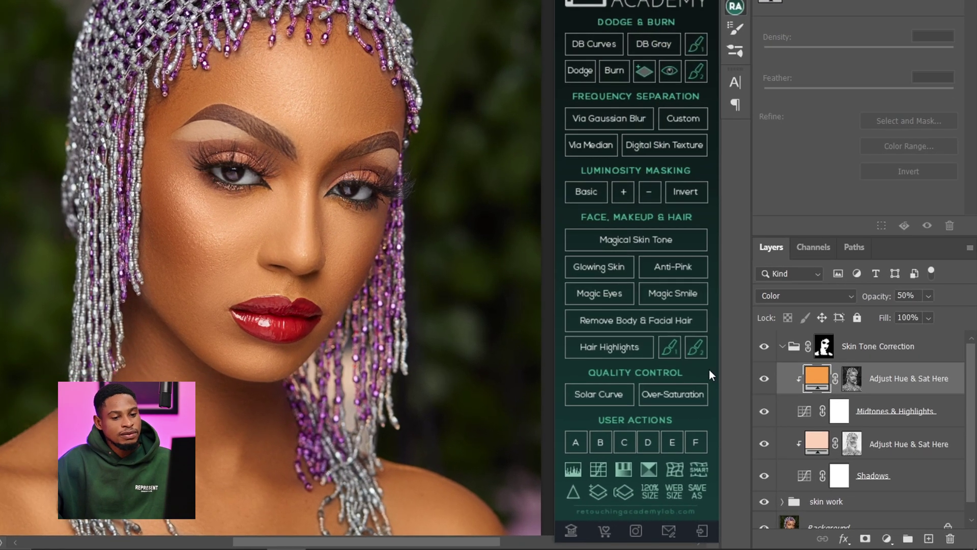
- Sample the face skin into the lower fill, adjust it to orange f58020, and confirm
double_click(817, 444)
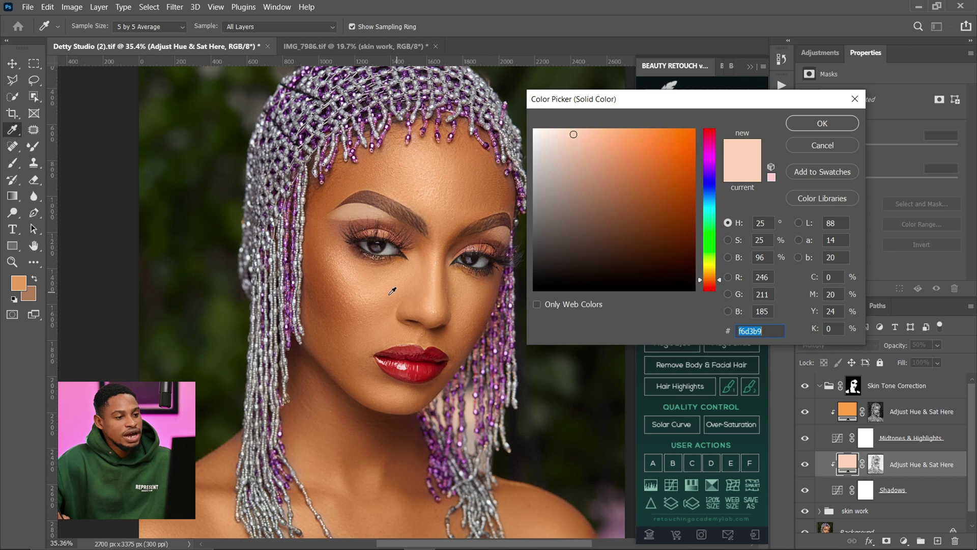
left_click(355, 337)
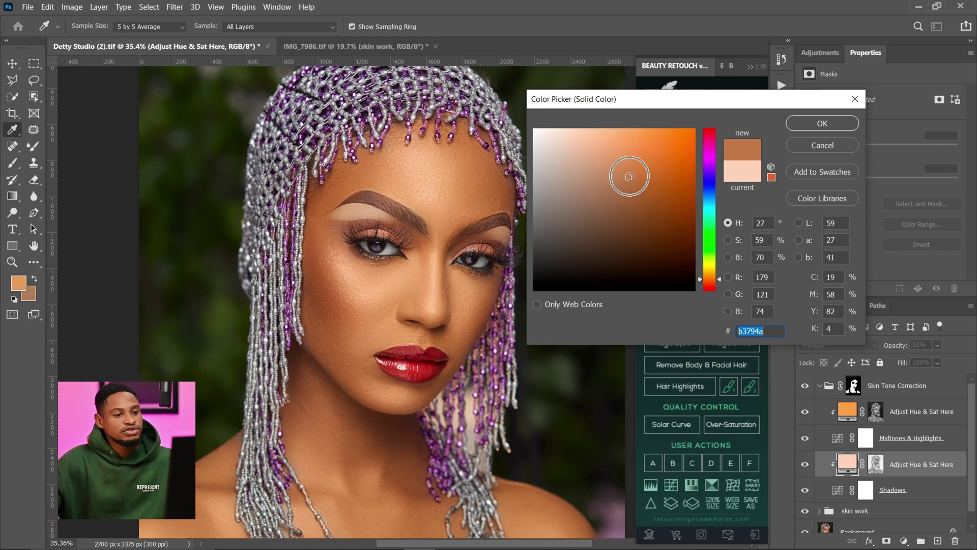
left_click(636, 163)
mouse_move(637, 162)
left_mouse_down()
mouse_move(598, 147)
mouse_move(667, 129)
mouse_move(626, 134)
mouse_move(675, 131)
mouse_move(674, 140)
left_mouse_up()
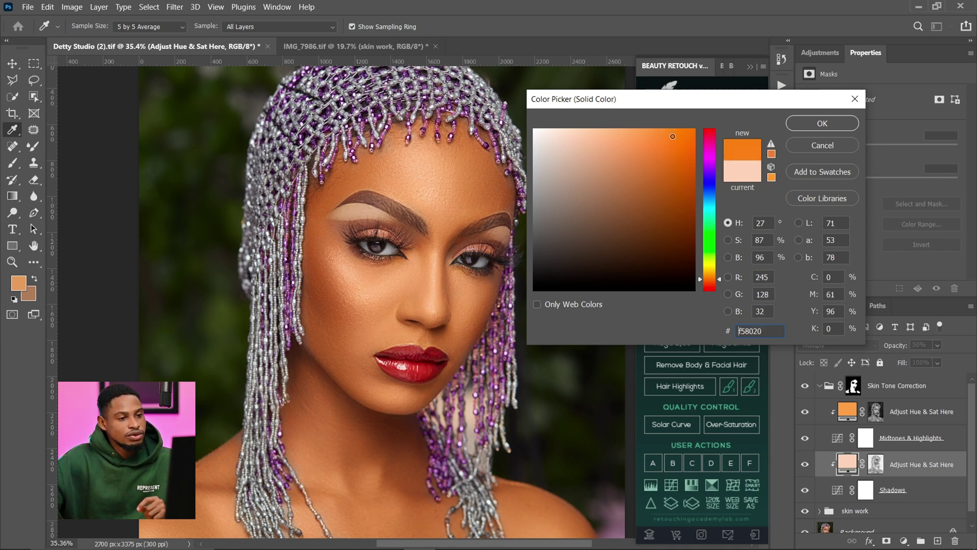
left_click(829, 123)
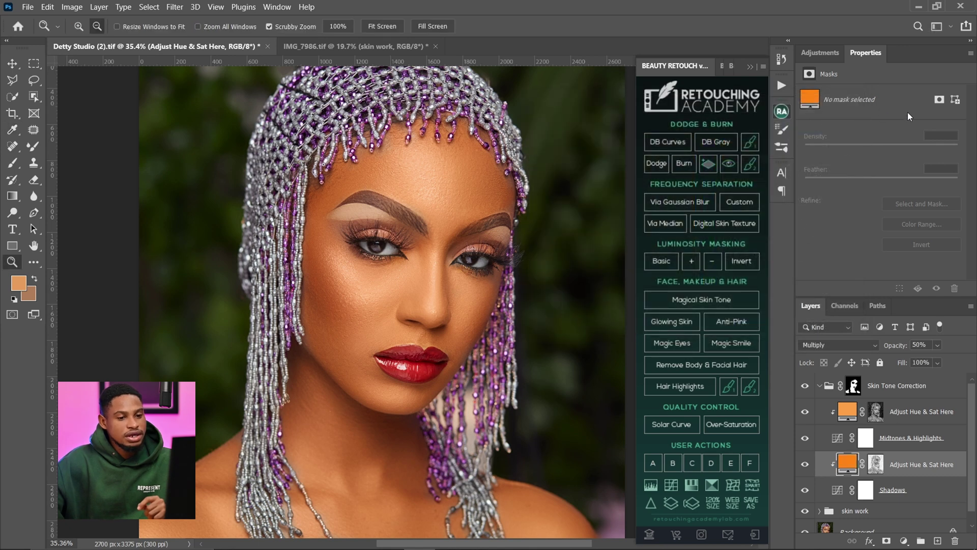
left_click(820, 388)
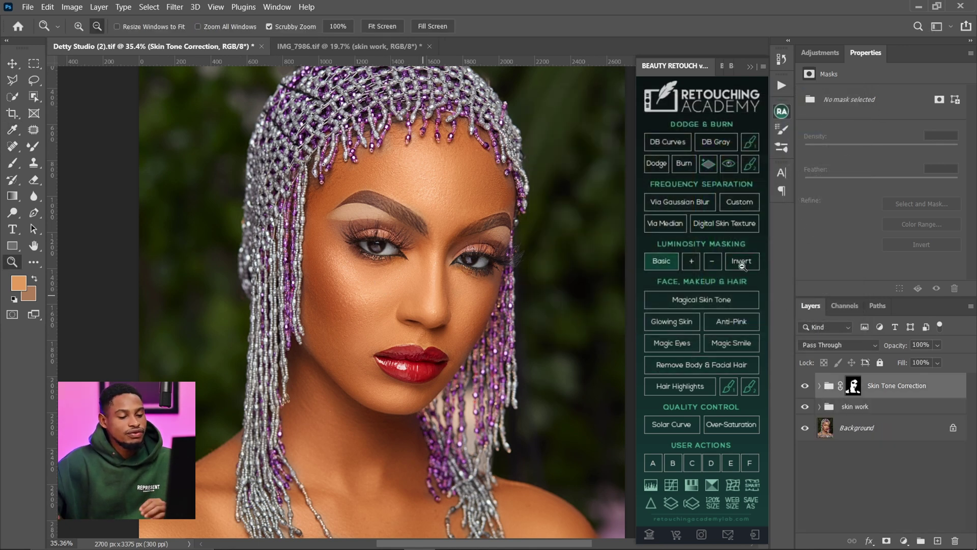
left_click(805, 386)
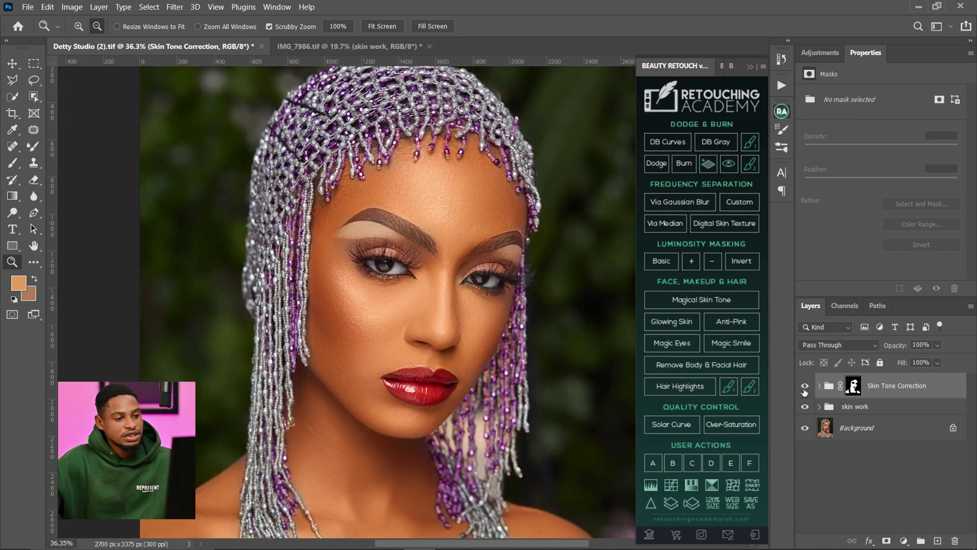
left_click(805, 388)
left_click(805, 388)
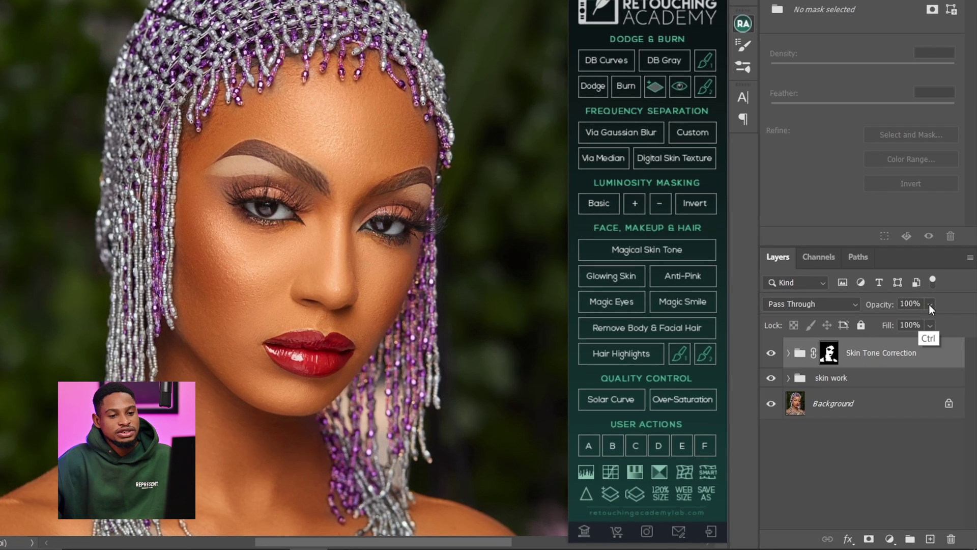
left_click(937, 345)
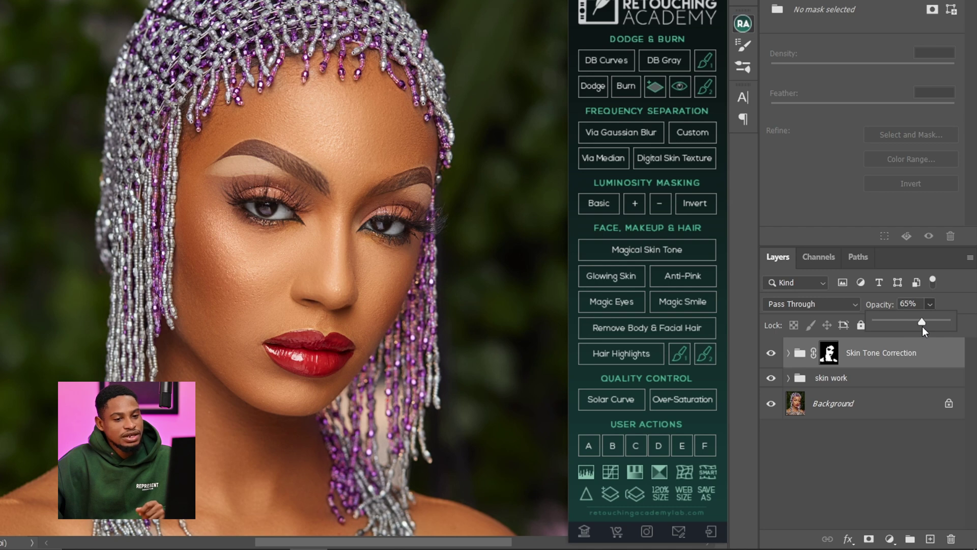
left_click_drag(922, 326, 928, 326)
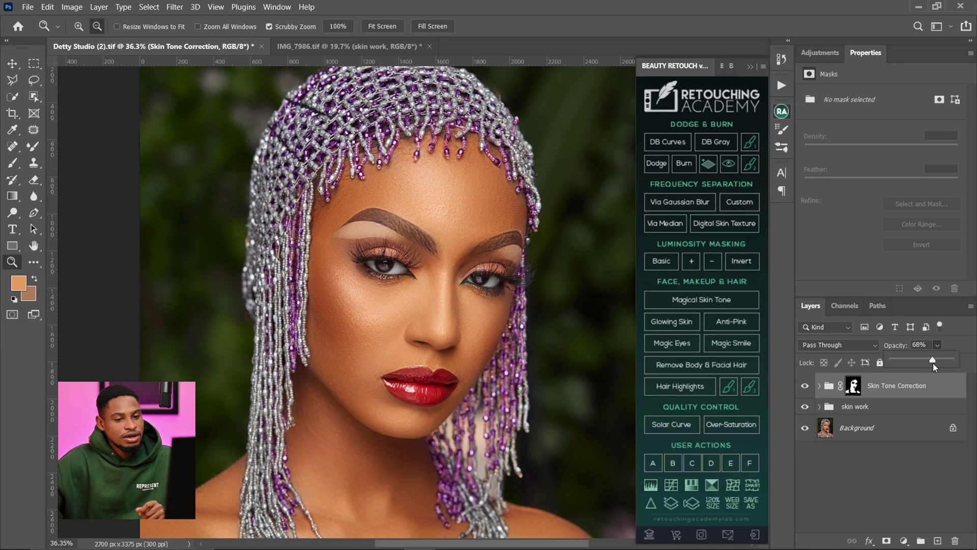
left_click_drag(933, 363, 931, 363)
left_click(805, 388)
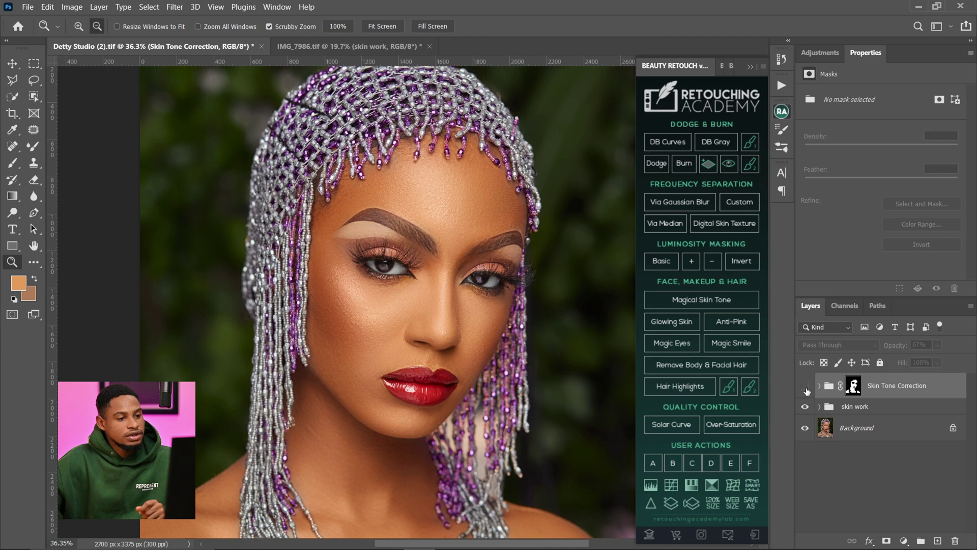
left_click(805, 387)
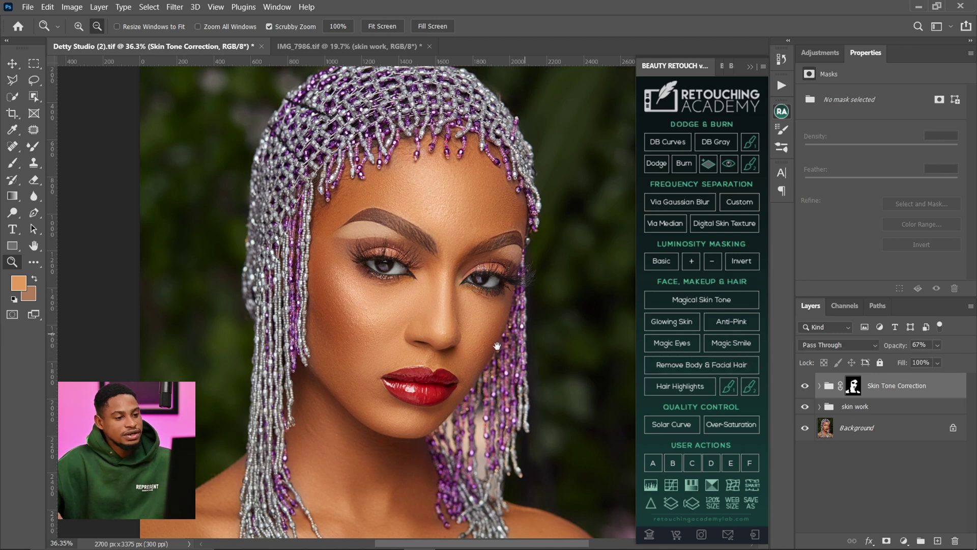
scroll(467, 293, "down", 3)
scroll(454, 289, "up", 1)
left_click_drag(459, 285, 432, 304)
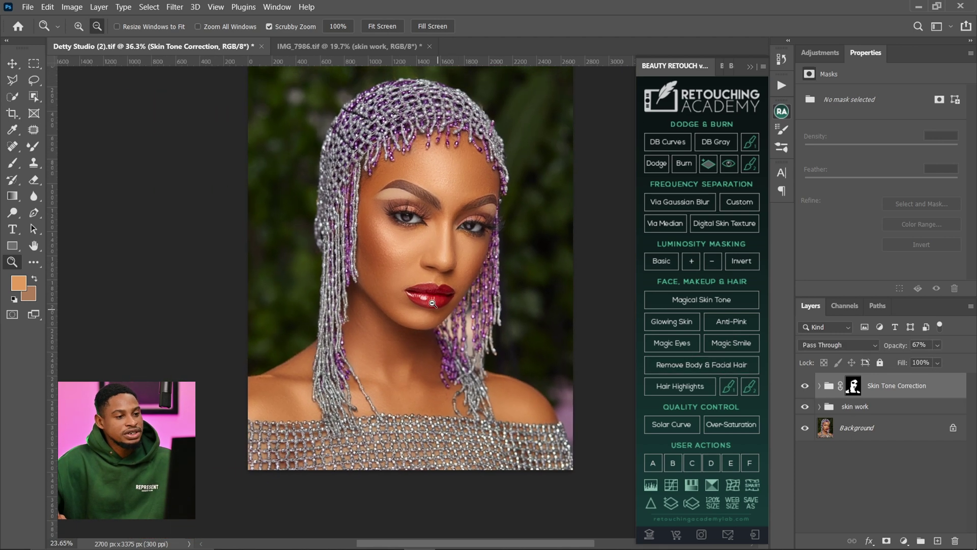
left_click_drag(469, 225, 477, 230)
left_click(805, 386)
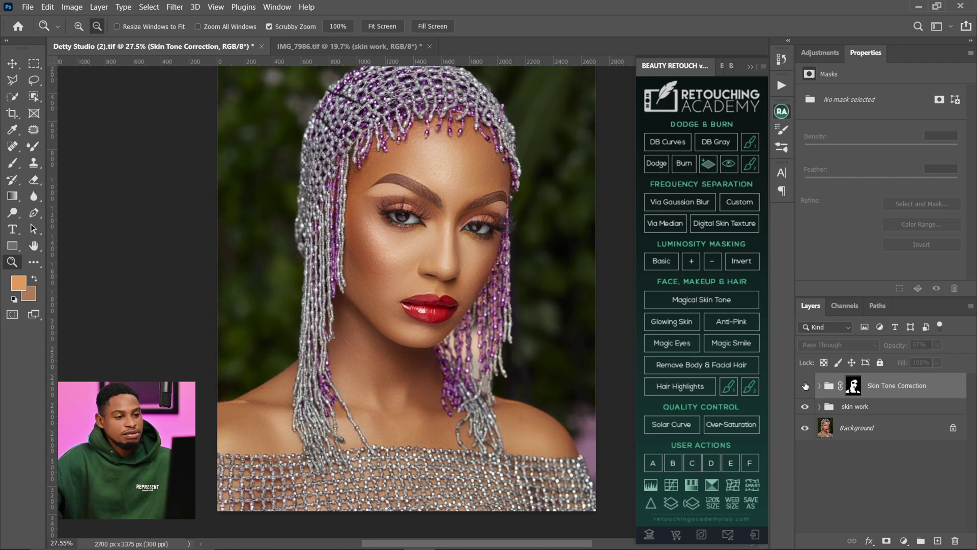
left_click(804, 387)
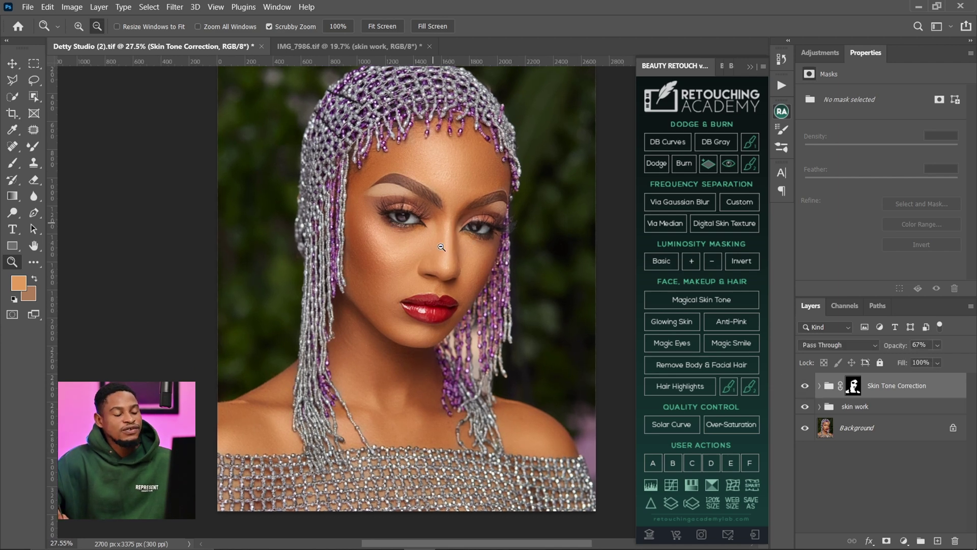
- Shift the upper Adjust Hue & Sat Here fill toward yellow, to f3ba4d
left_click(821, 391)
left_click(847, 414)
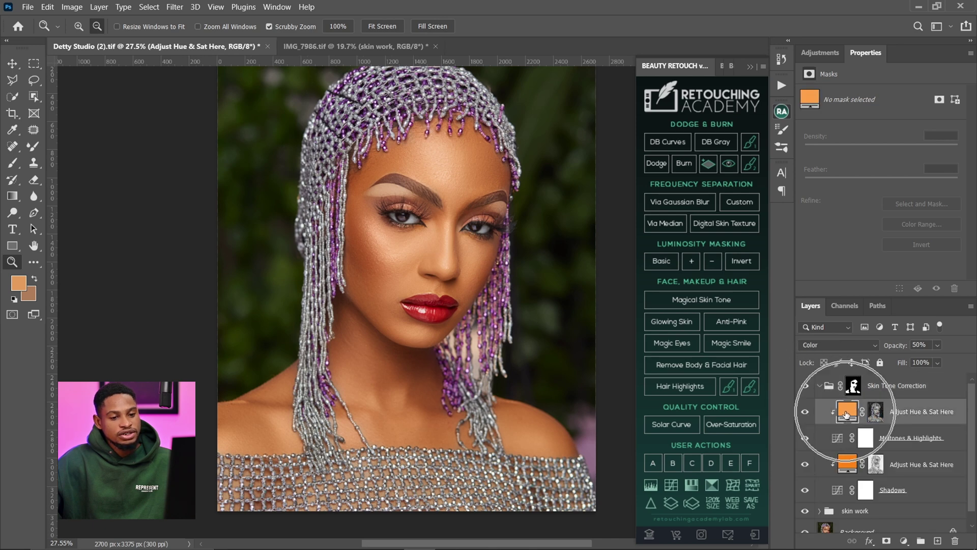
double_click(849, 414)
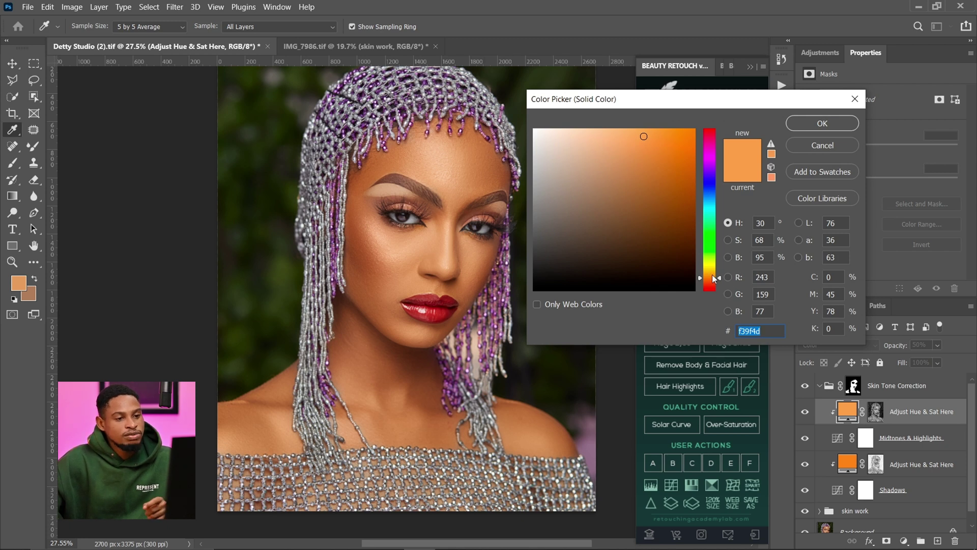
left_click(712, 274)
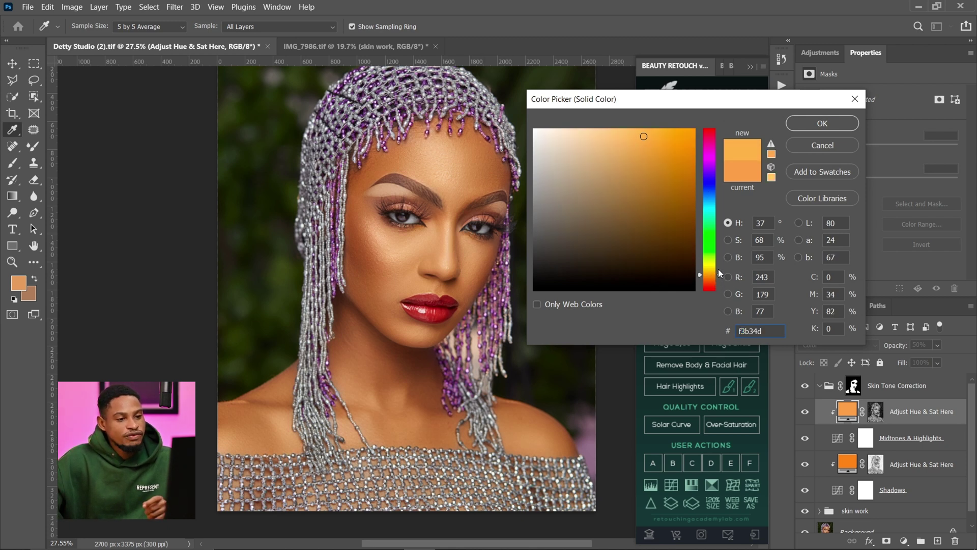
left_click_drag(719, 276, 710, 276)
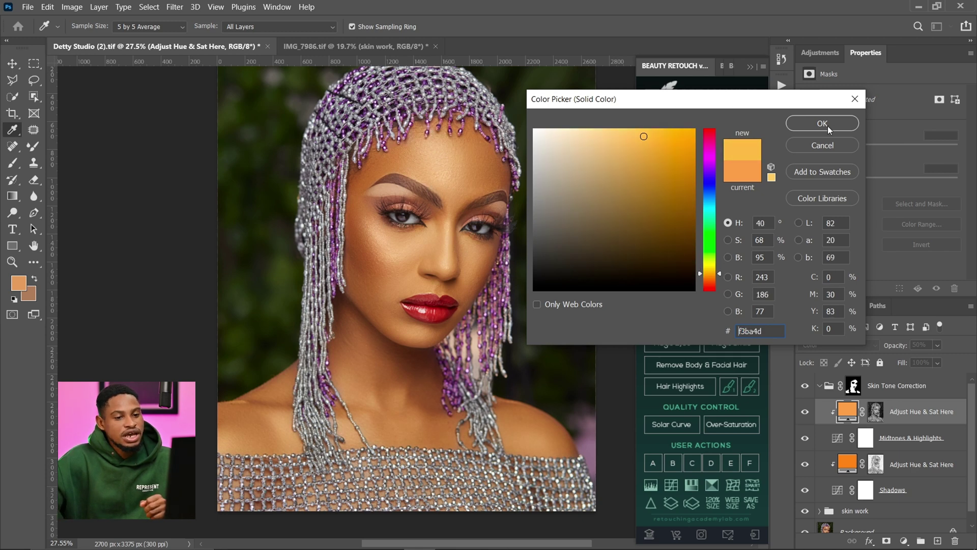
left_click(823, 124)
key("z")
- Try a yellower lower fill colour, then undo it to keep the orange
left_click(848, 468)
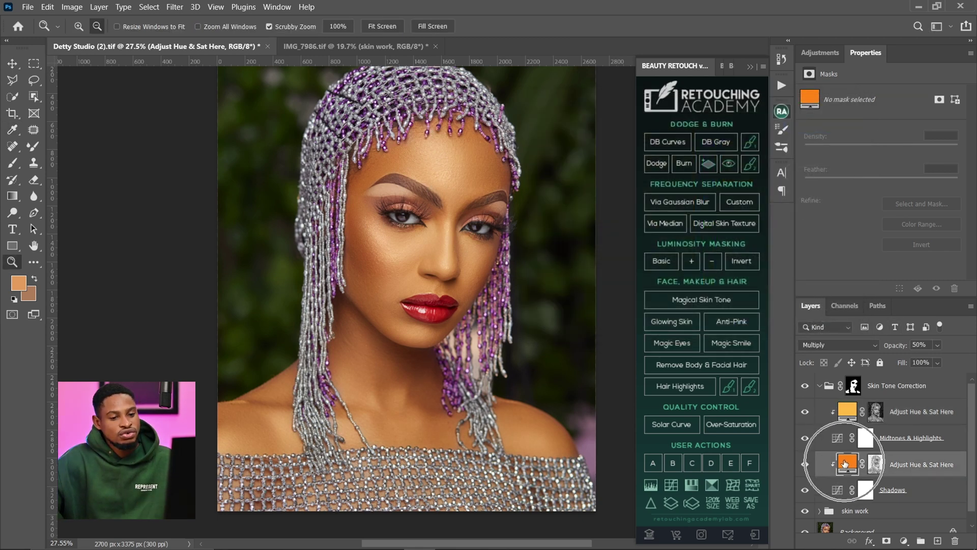
double_click(849, 464)
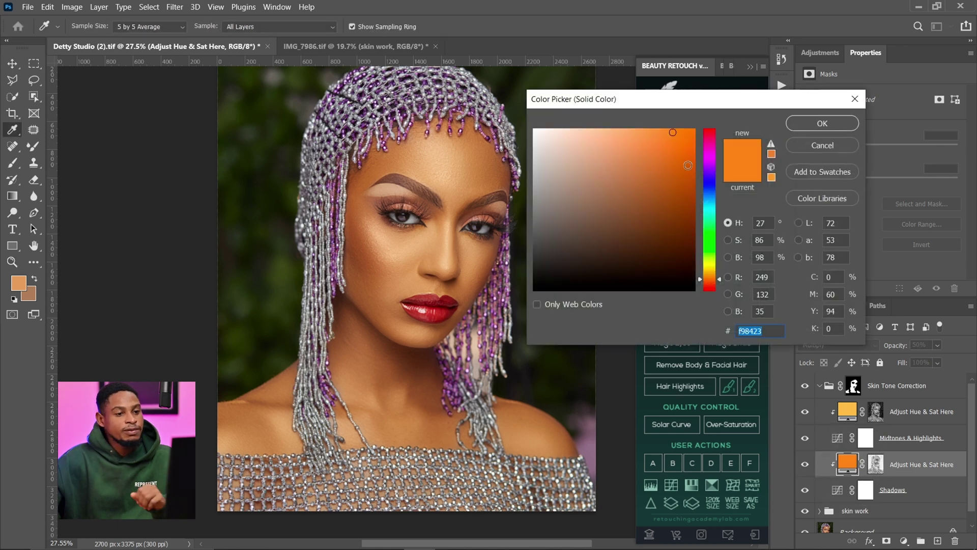
mouse_move(718, 279)
left_mouse_down()
mouse_move(719, 263)
mouse_move(719, 274)
left_mouse_up()
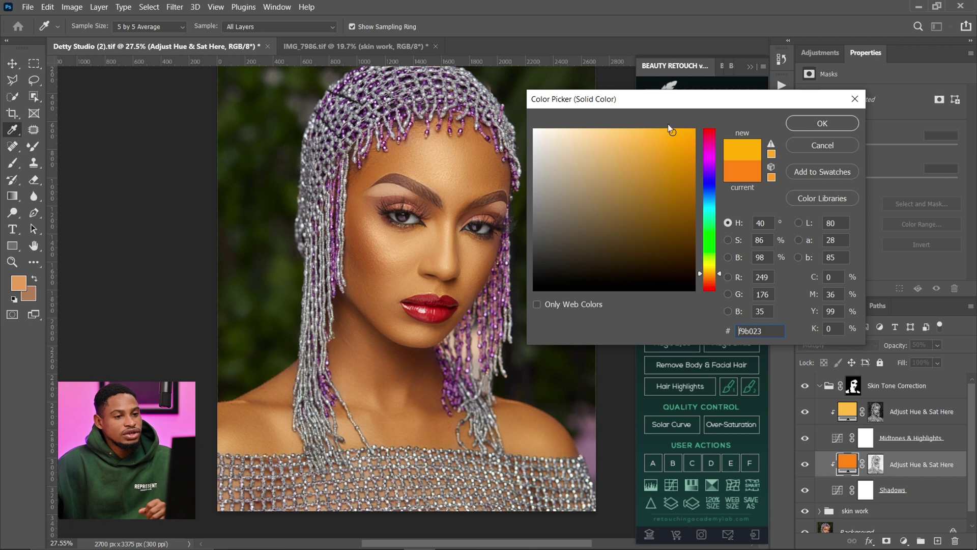
left_click(811, 122)
key("z")
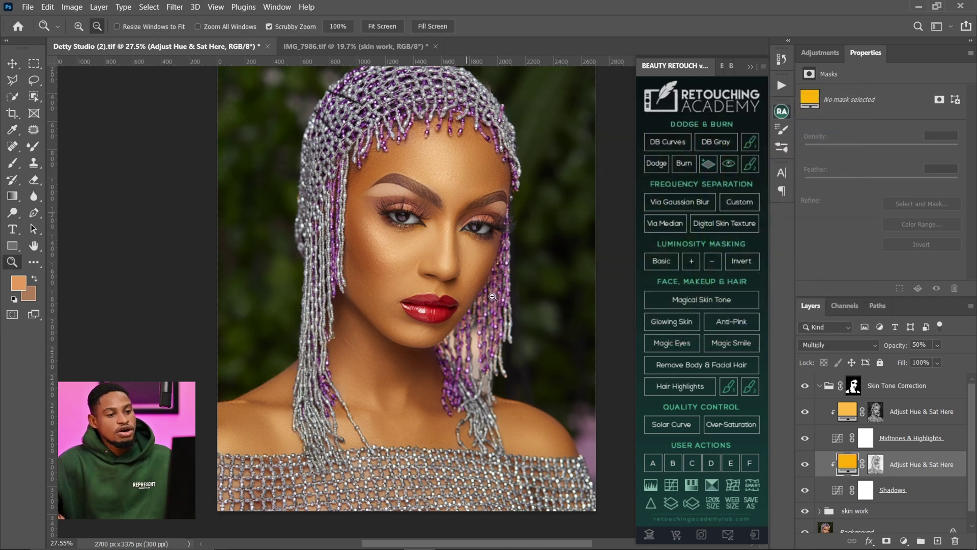
key("ctrl+z")
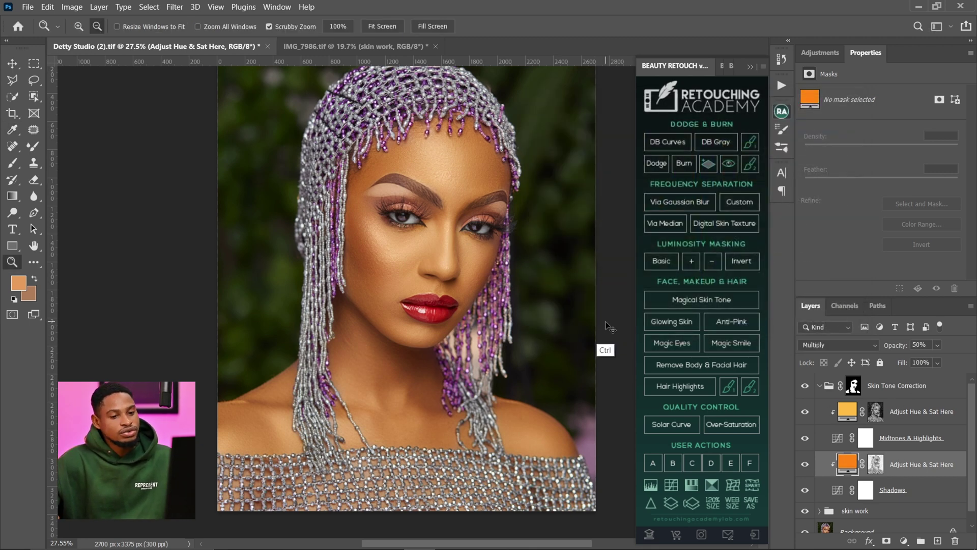
- Toggle the Skin Tone Correction group's visibility to compare, then switch to IMG_7986.tif
left_click(819, 386)
left_click(805, 387)
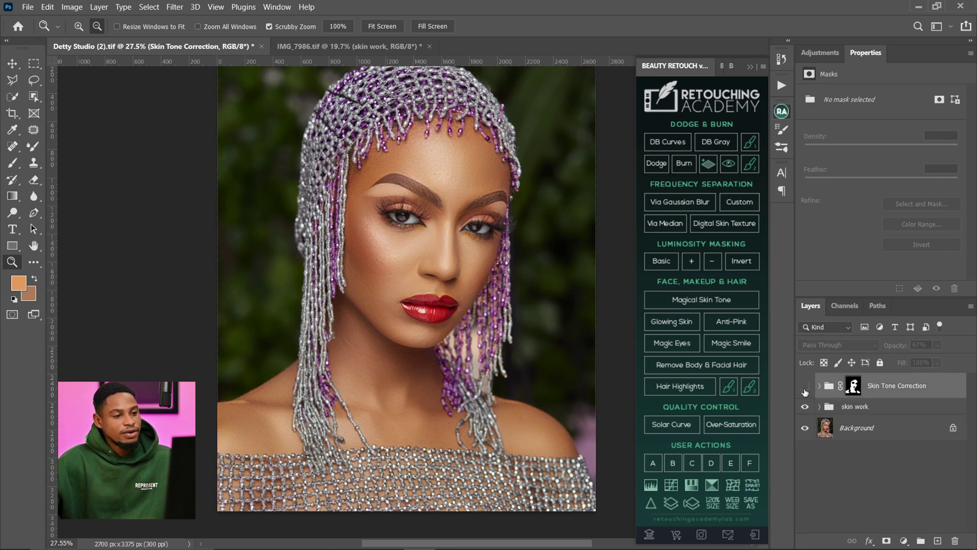
left_click(805, 387)
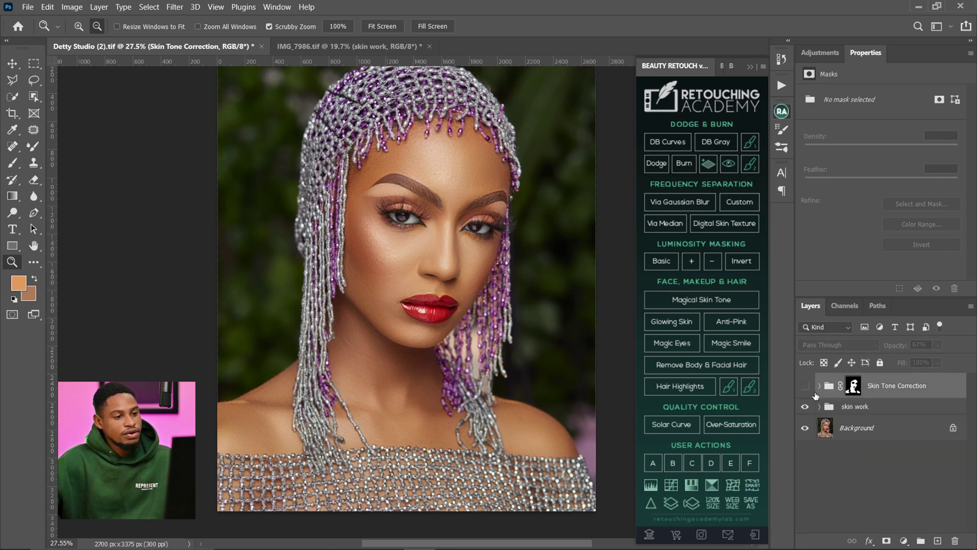
left_click(806, 387)
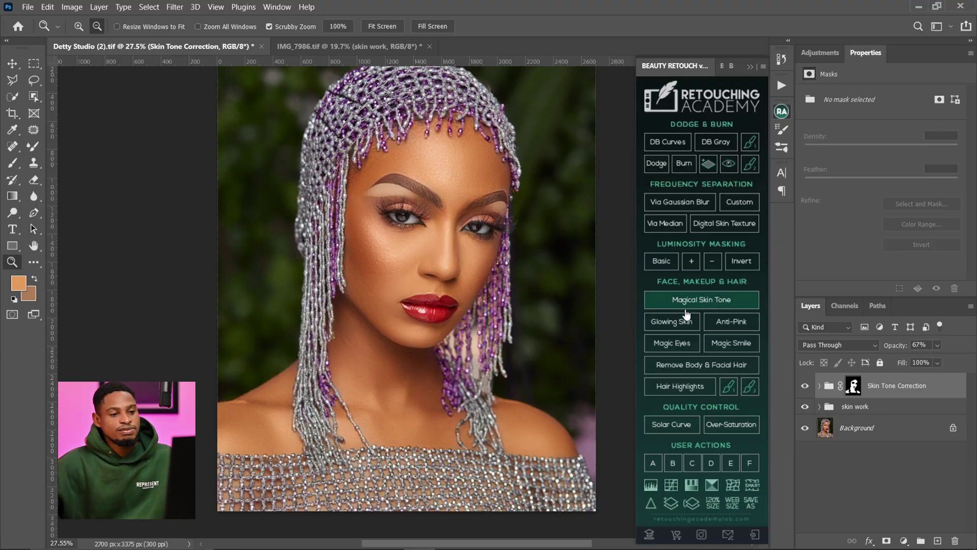
left_click(687, 314)
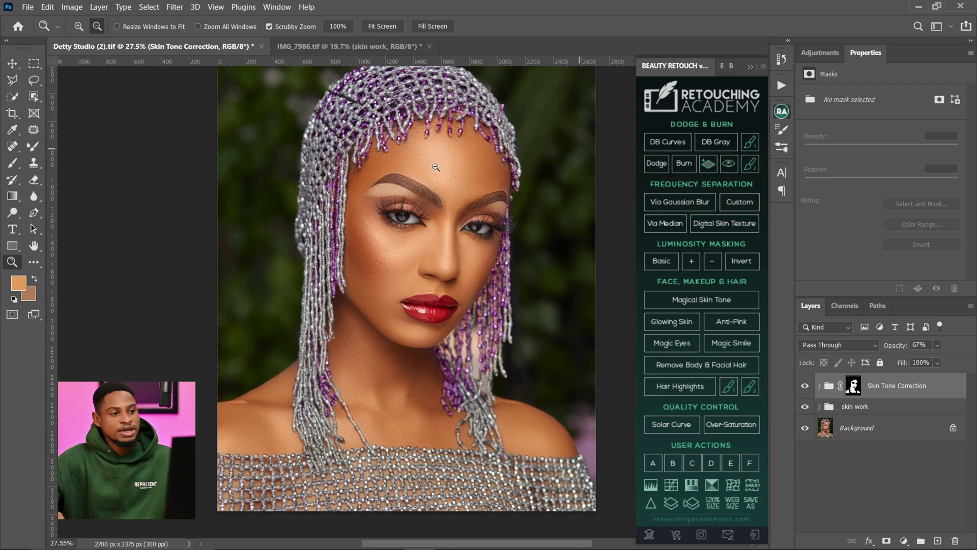
left_click(350, 46)
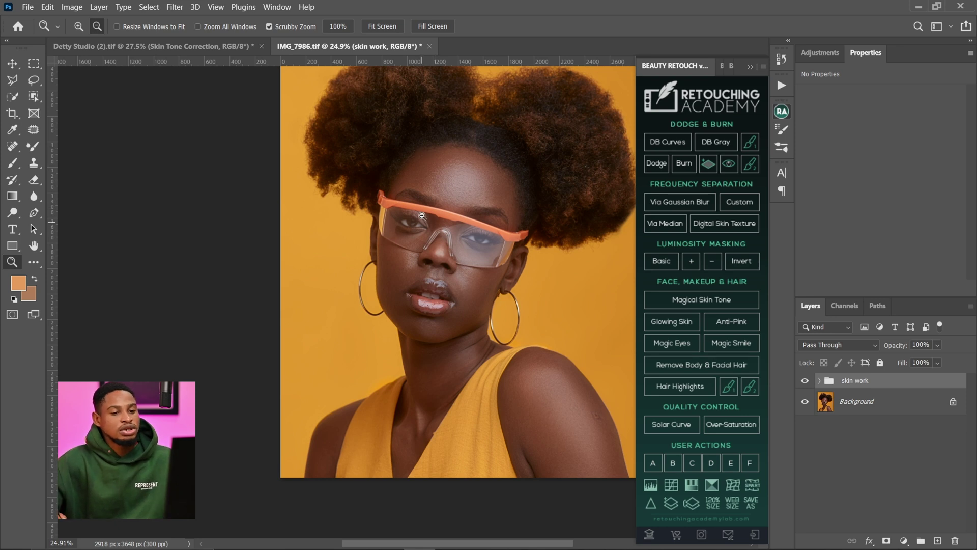
- Run Magical Skin Tone on IMG_7986.tif and switch to the Brush tool
left_click(704, 302)
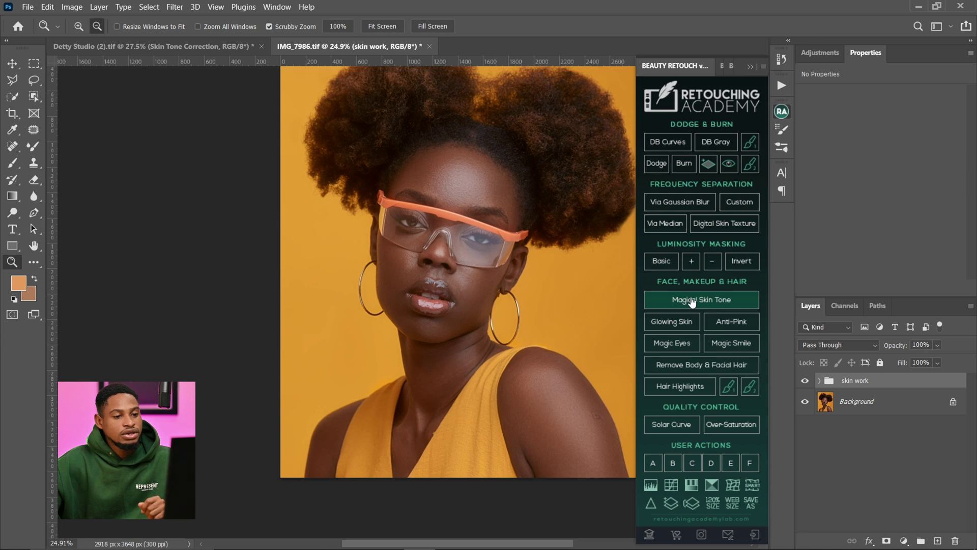
left_click(693, 301)
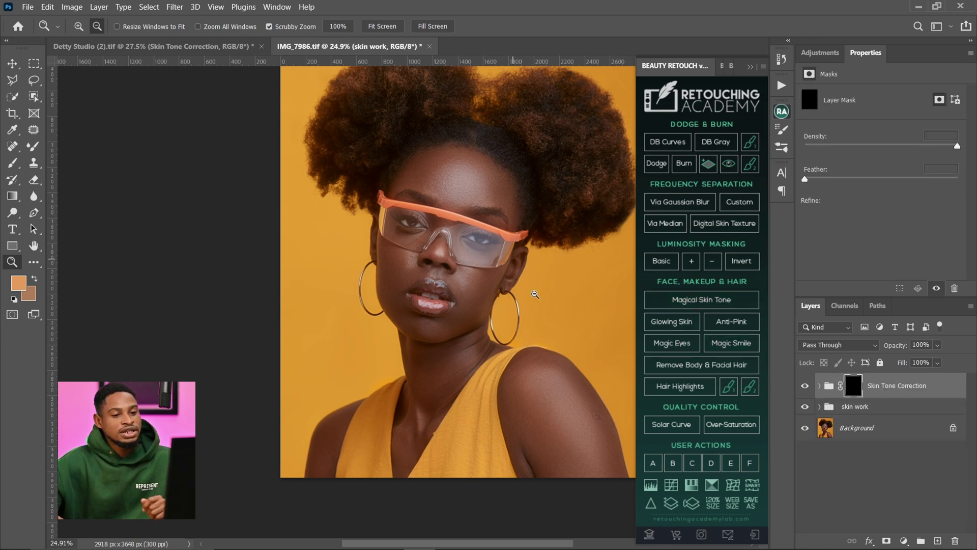
key("b")
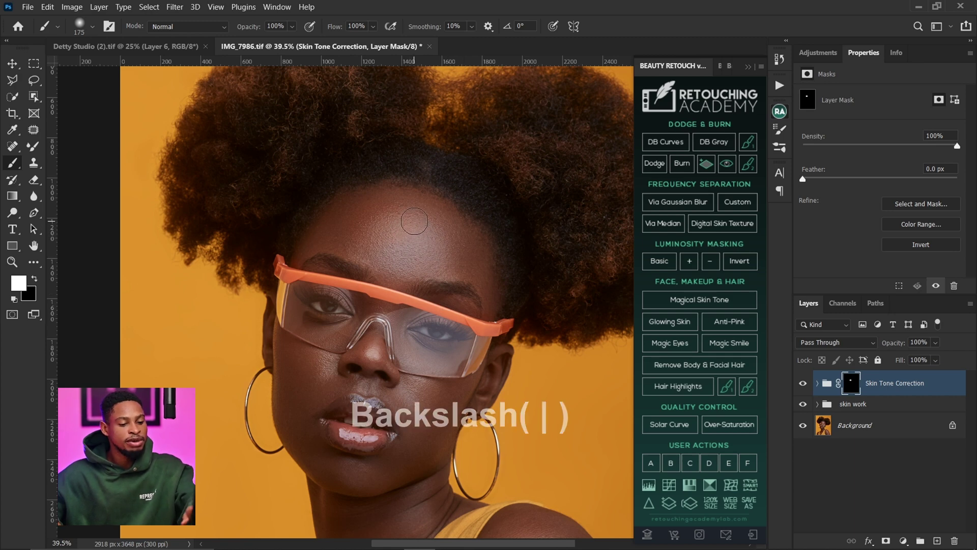
- Show the red mask overlay and paint white across the forehead to both edges
key("backslash")
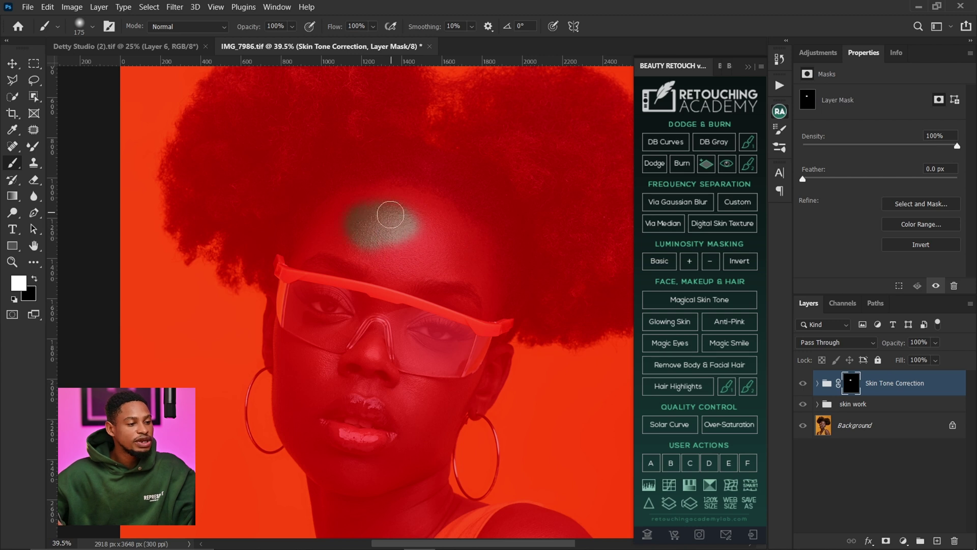
mouse_move(391, 215)
left_mouse_down()
mouse_move(324, 228)
mouse_move(367, 236)
mouse_move(362, 243)
mouse_move(387, 252)
mouse_move(426, 220)
mouse_move(376, 207)
mouse_move(439, 232)
mouse_move(357, 254)
mouse_move(344, 218)
left_mouse_up()
mouse_move(459, 225)
left_mouse_down()
mouse_move(463, 247)
mouse_move(447, 267)
mouse_move(397, 268)
left_mouse_up()
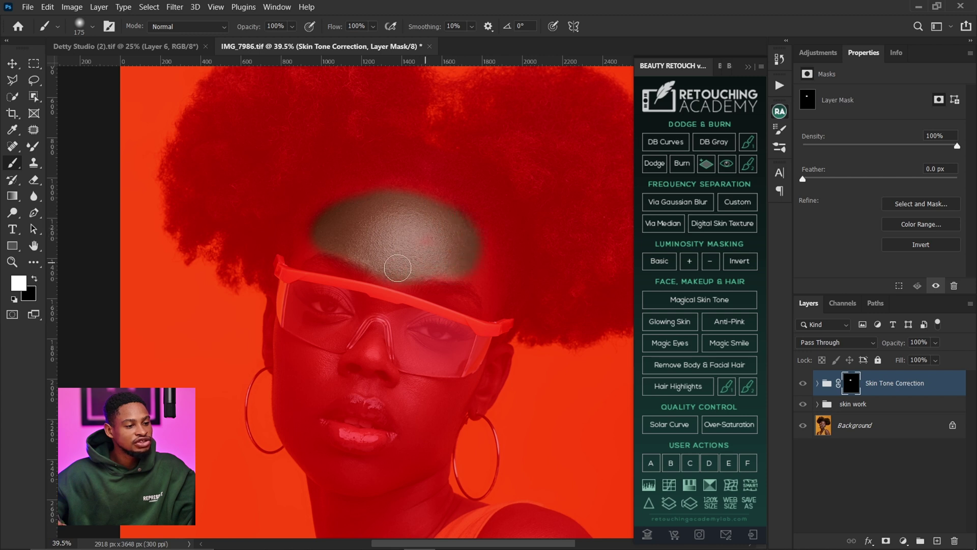
key("bracketleft")
key("bracketleft")
key("bracketleft")
key("bracketleft")
left_click_drag(473, 255, 492, 301)
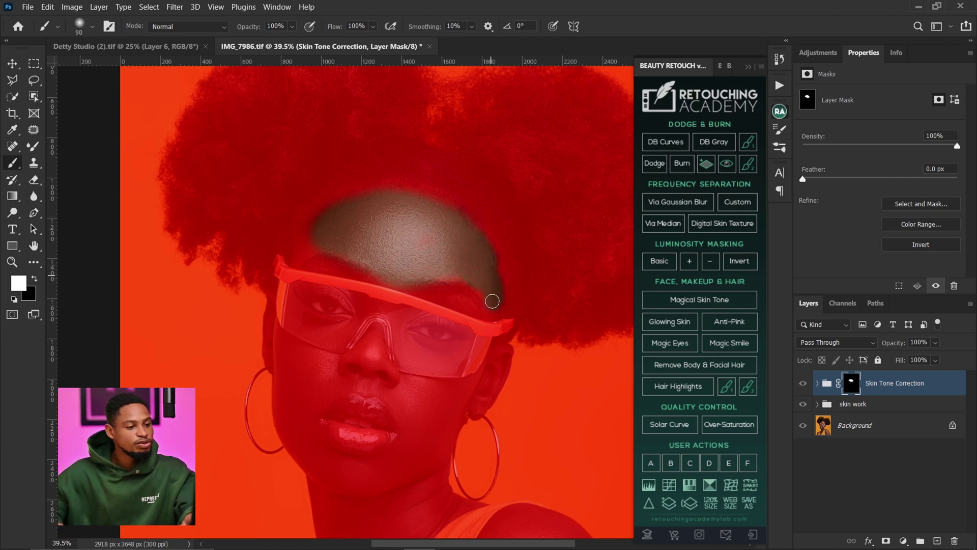
key("bracketleft")
left_click_drag(309, 231, 298, 251)
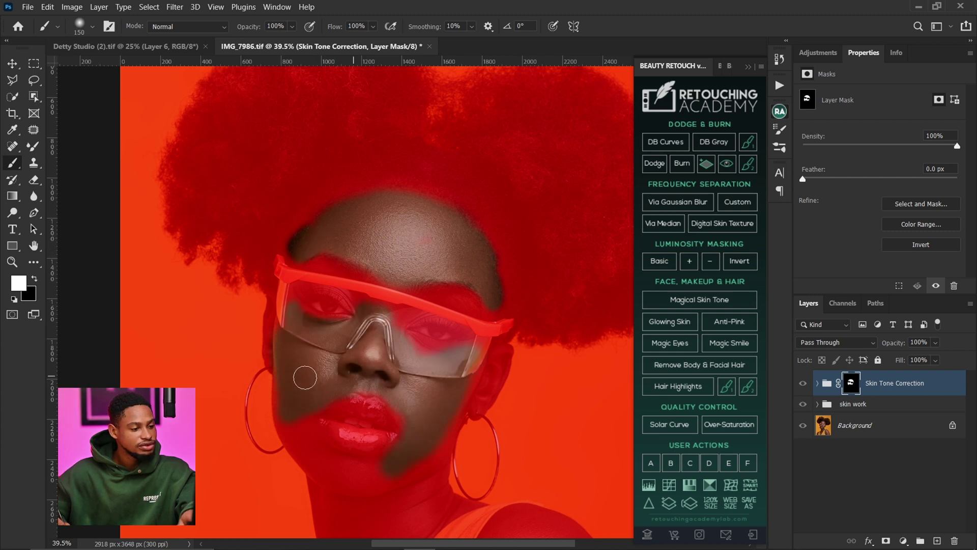
- Paint the cheeks and face, then bring the neck and shoulder into view
mouse_move(300, 371)
left_mouse_down()
mouse_move(294, 398)
mouse_move(288, 382)
mouse_move(285, 406)
mouse_move(290, 401)
mouse_move(314, 468)
mouse_move(363, 488)
mouse_move(381, 474)
mouse_move(357, 474)
mouse_move(299, 440)
mouse_move(292, 424)
mouse_move(321, 455)
mouse_move(282, 417)
mouse_move(349, 478)
mouse_move(386, 484)
mouse_move(416, 465)
left_mouse_up()
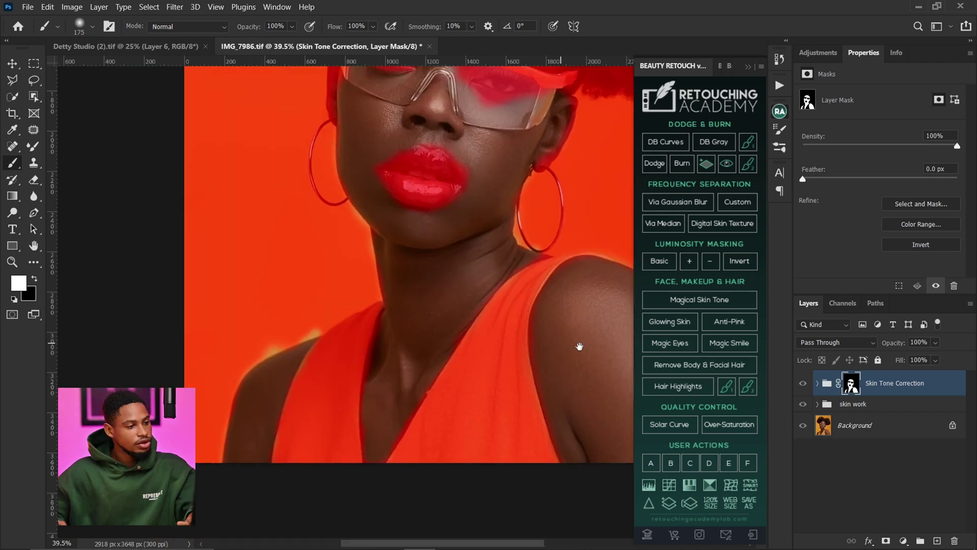
scroll(454, 433, "up", 5)
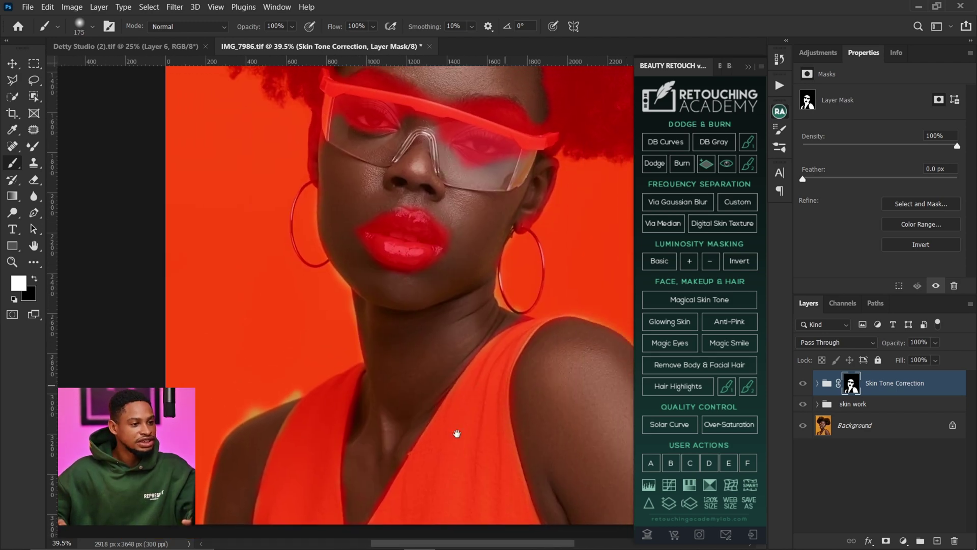
left_click_drag(436, 384, 475, 332)
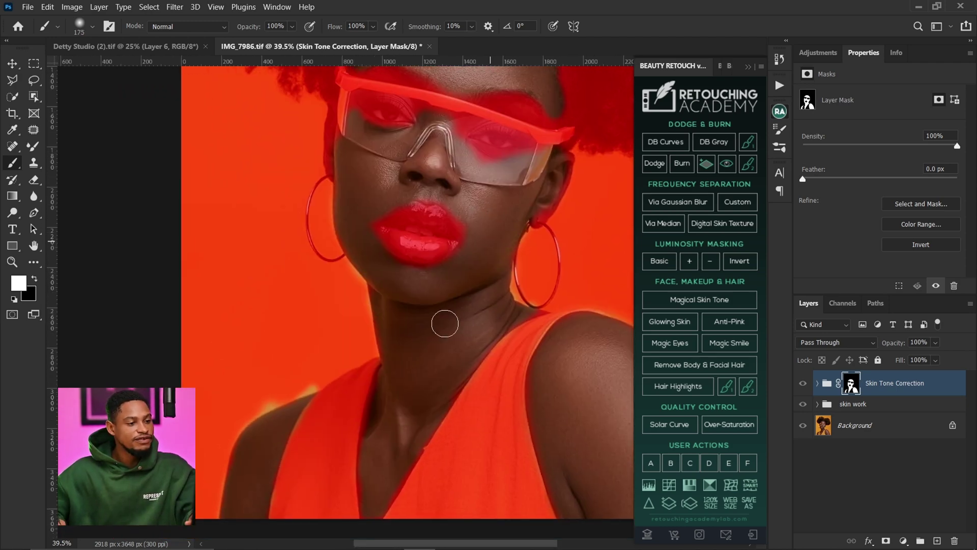
- Zoom in on the shoulder and paint the orange glow out of the skin mask with a smaller black brush
key("z")
left_click(295, 376)
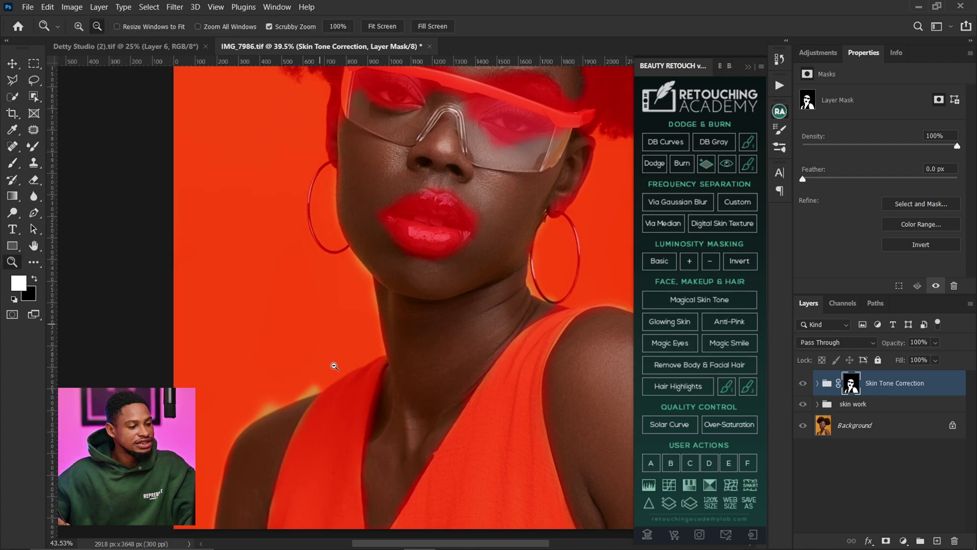
left_click_drag(316, 390, 360, 323)
key("b")
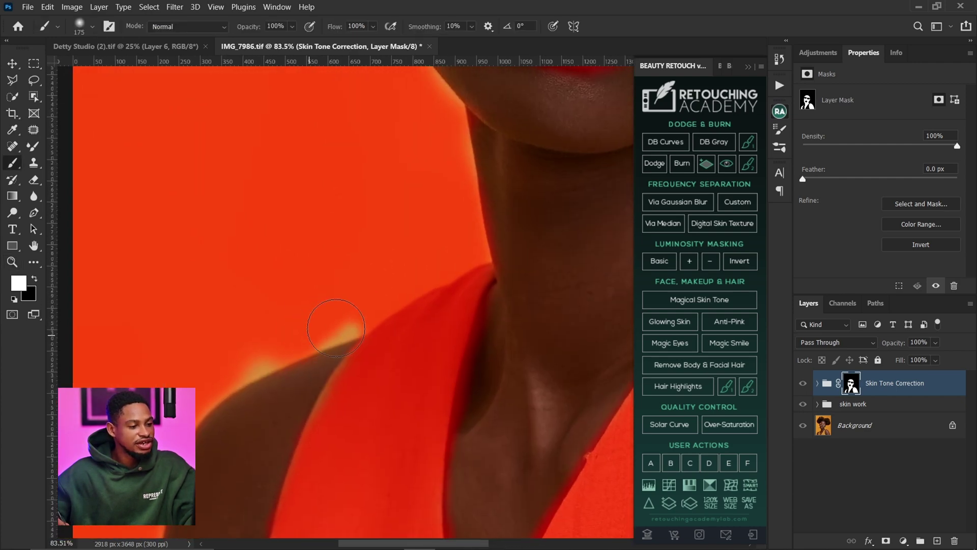
key("bracketleft")
key("bracketleft")
key("bracketleft")
key("bracketleft")
key("x")
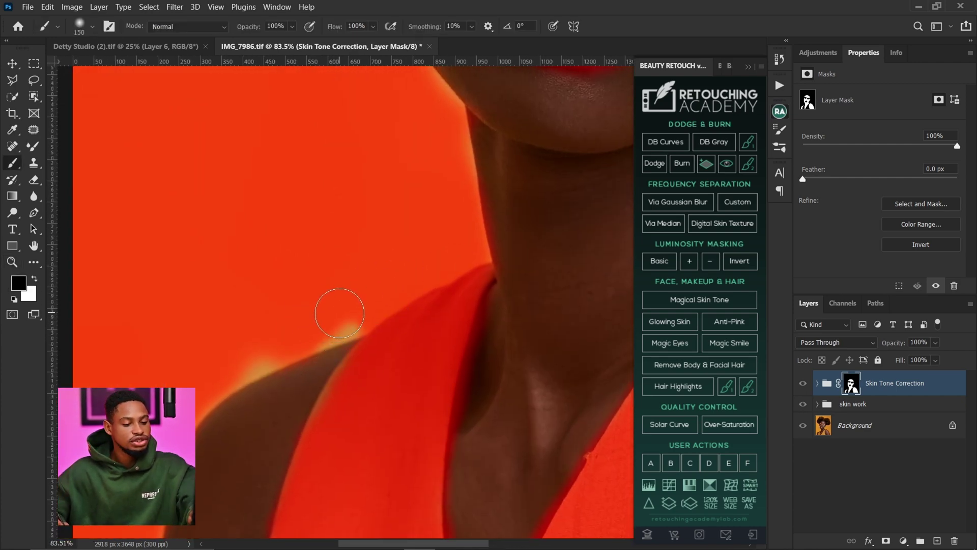
key("bracketleft")
key("bracketleft")
left_click_drag(353, 308, 232, 372)
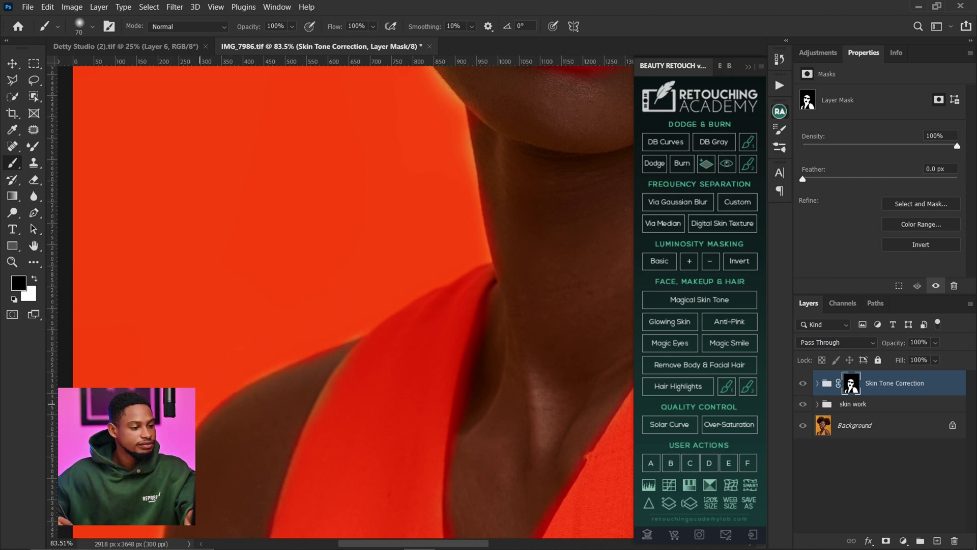
scroll(426, 322, "up", 5)
scroll(425, 323, "right", 3)
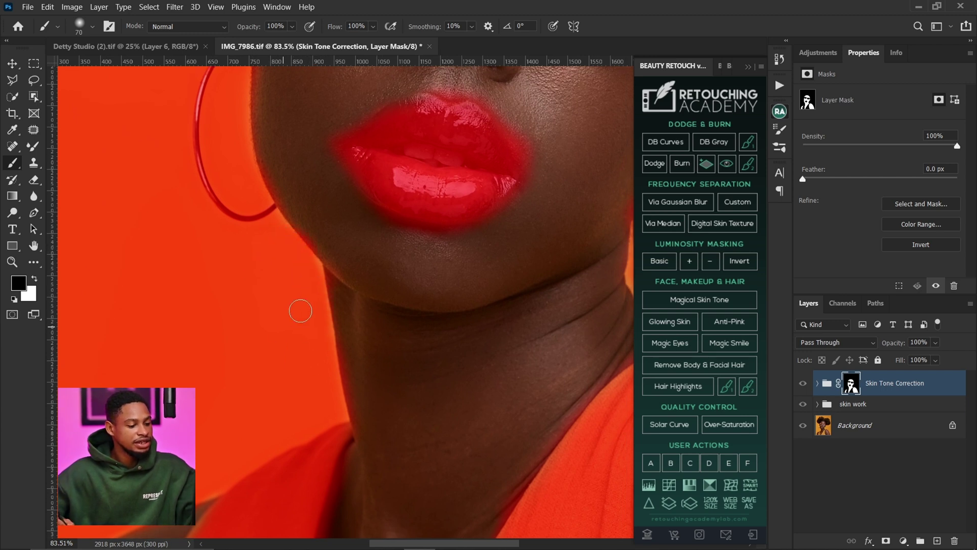
- Switch back to white, review the glasses and forehead, recentre the portrait and hide the red mask overlay
key("x")
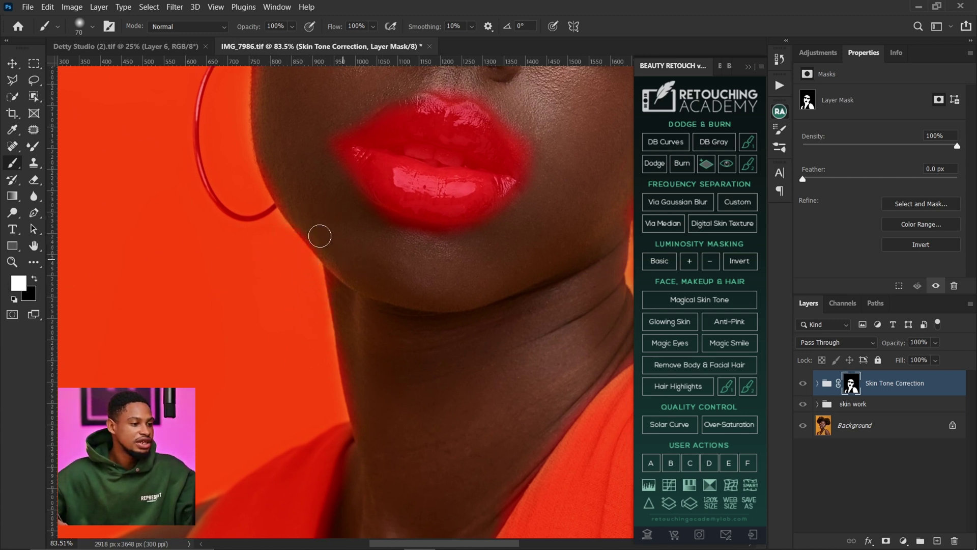
scroll(306, 250, "up", 5)
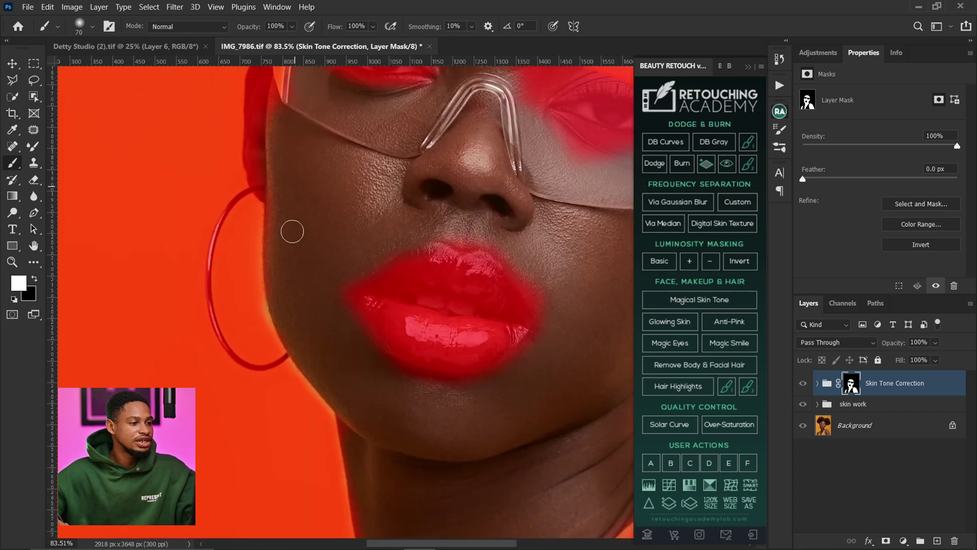
left_click_drag(298, 188, 294, 288)
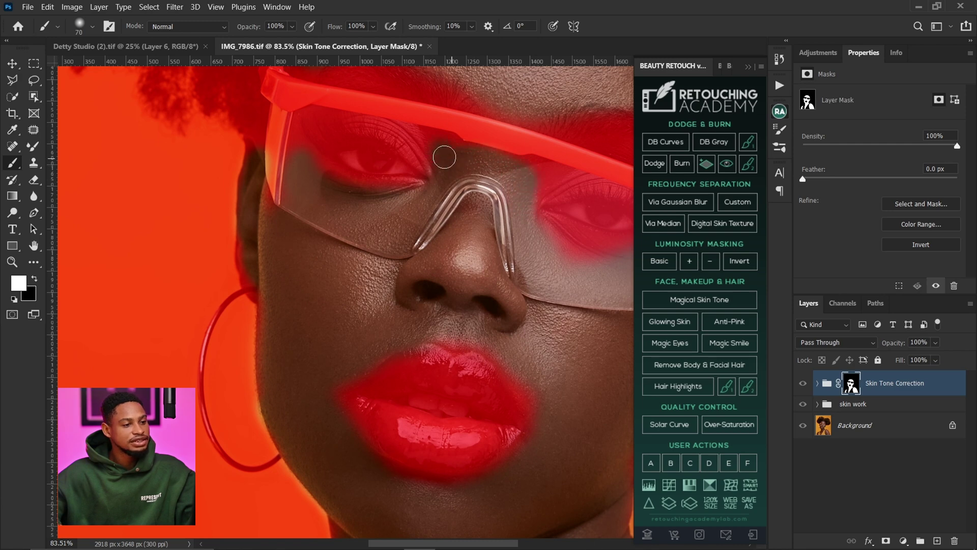
scroll(399, 217, "down", 5)
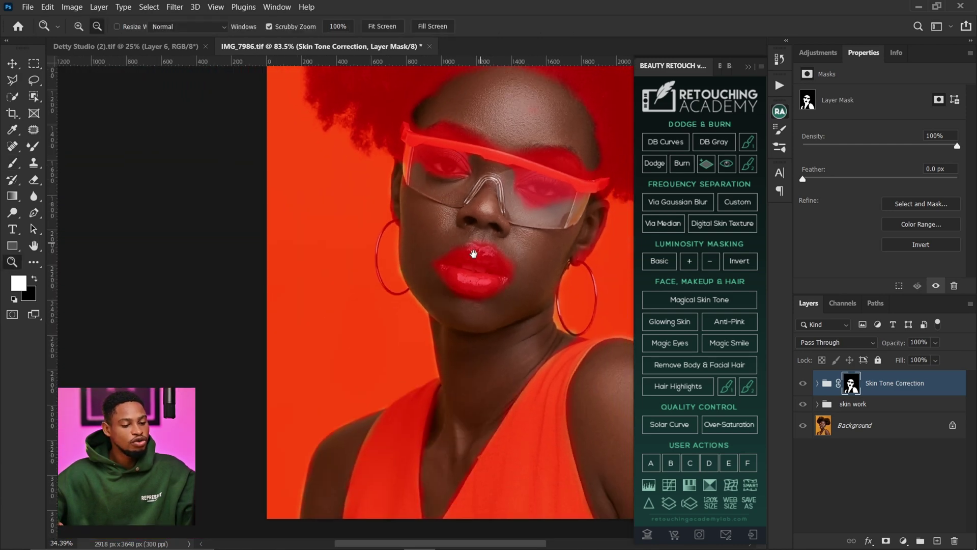
left_click_drag(406, 330, 353, 373)
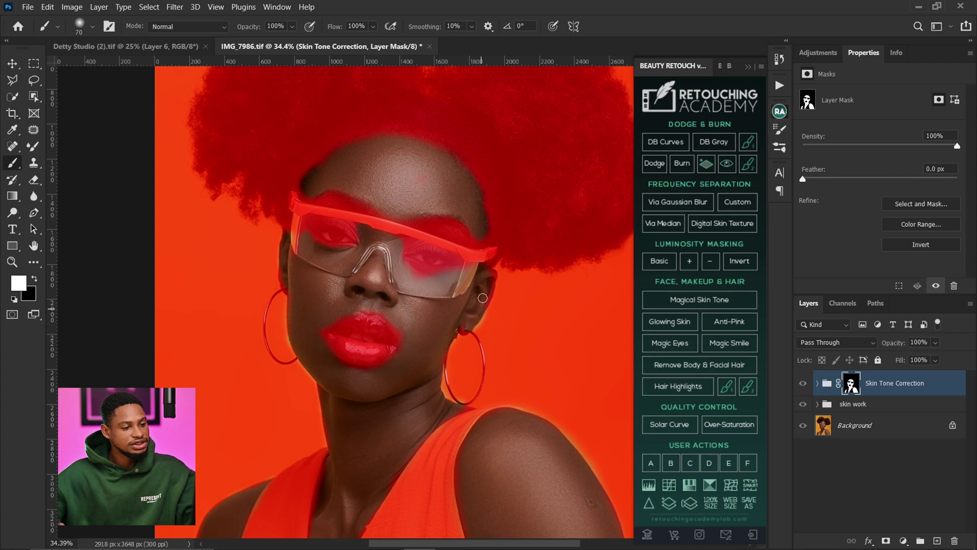
key("backslash")
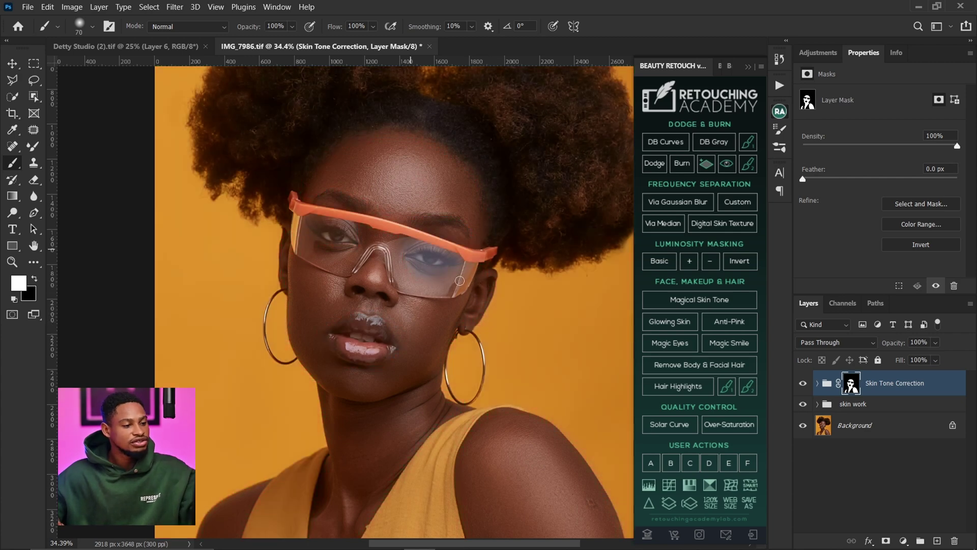
- Zoom slightly on the face, expand Skin Tone Correction and select the upper Adjust Hue & Sat Here layer
key("z")
left_click_drag(406, 254, 419, 266)
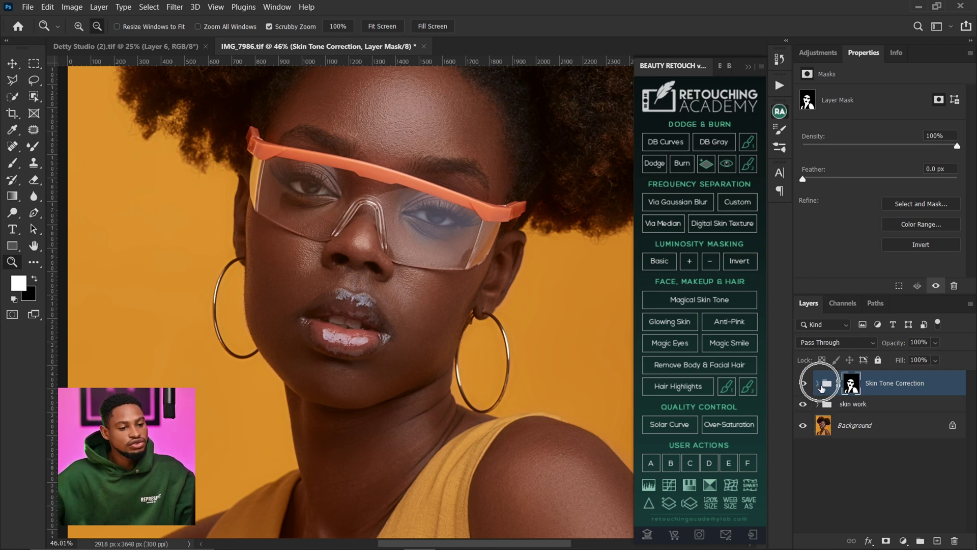
left_click(818, 383)
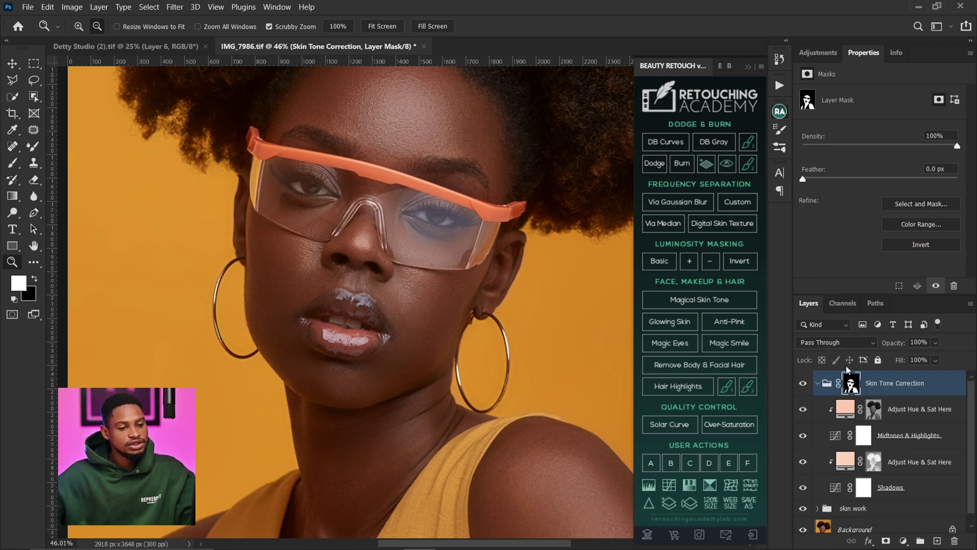
left_click(841, 413)
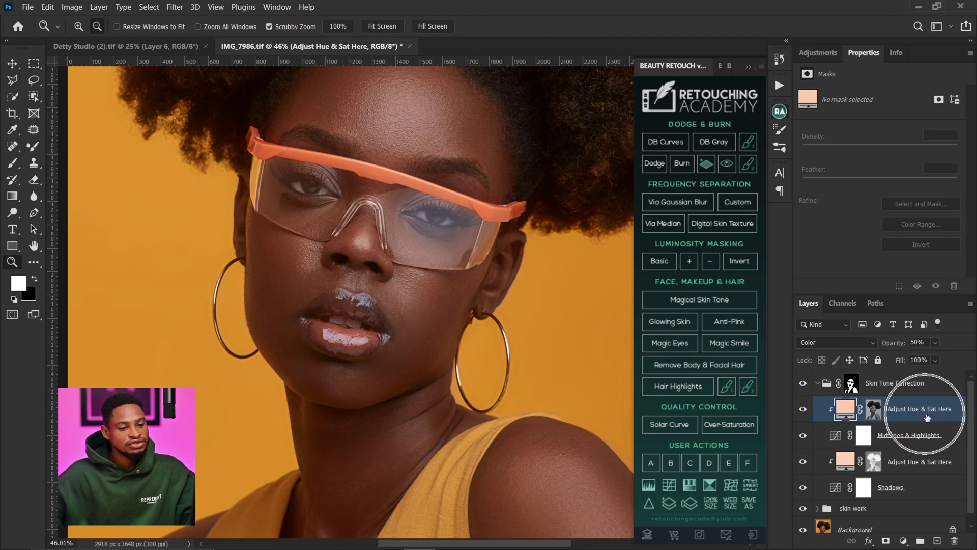
- Change the upper Adjust Hue & Sat Here fill from pale peach to dark brown 3a332e, sampled from the skin
double_click(847, 413)
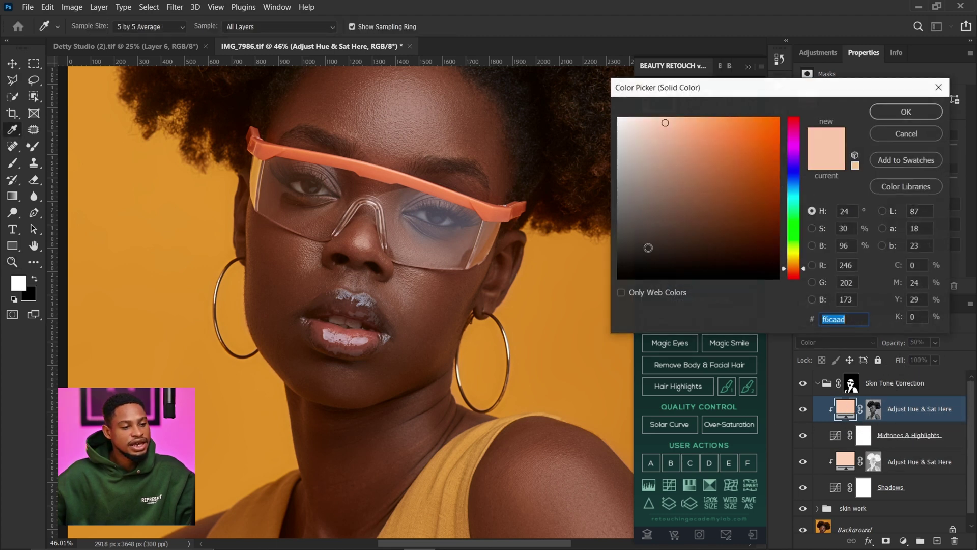
left_click_drag(746, 81, 707, 126)
left_click_drag(634, 155, 647, 147)
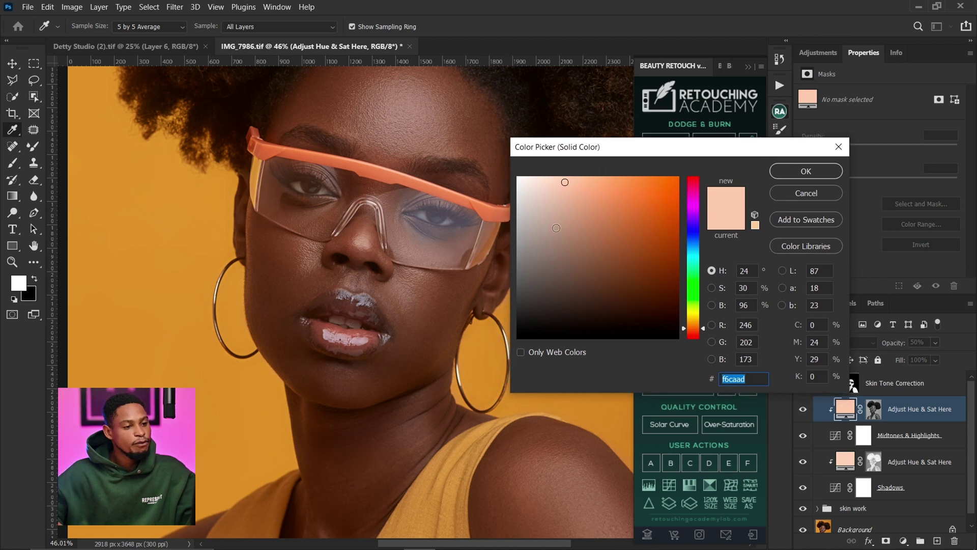
mouse_move(565, 183)
left_mouse_down()
mouse_move(694, 210)
mouse_move(696, 283)
mouse_move(697, 225)
mouse_move(685, 220)
left_mouse_up()
left_click(694, 202)
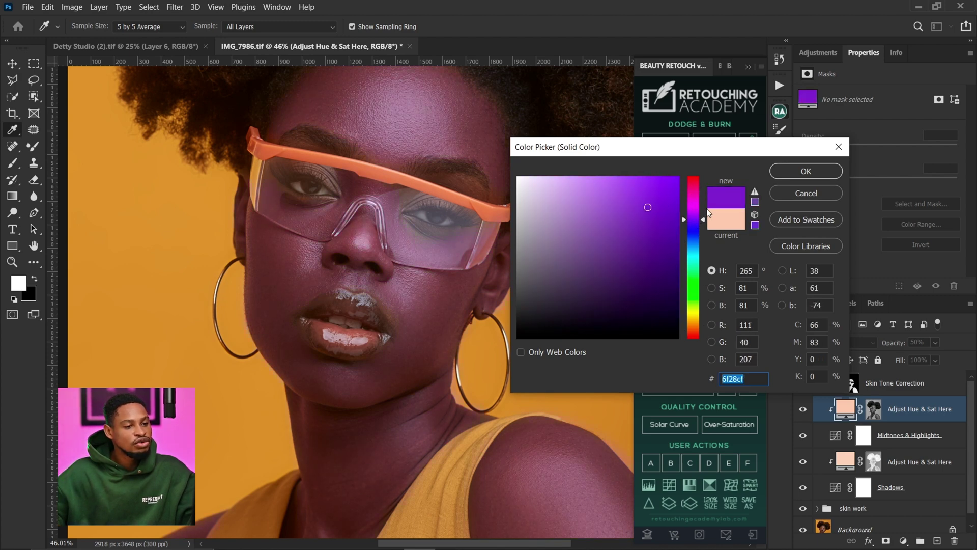
left_click_drag(705, 239, 699, 329)
left_click(645, 214)
mouse_move(607, 244)
left_mouse_down()
mouse_move(615, 214)
mouse_move(584, 266)
mouse_move(533, 298)
mouse_move(550, 303)
left_mouse_up()
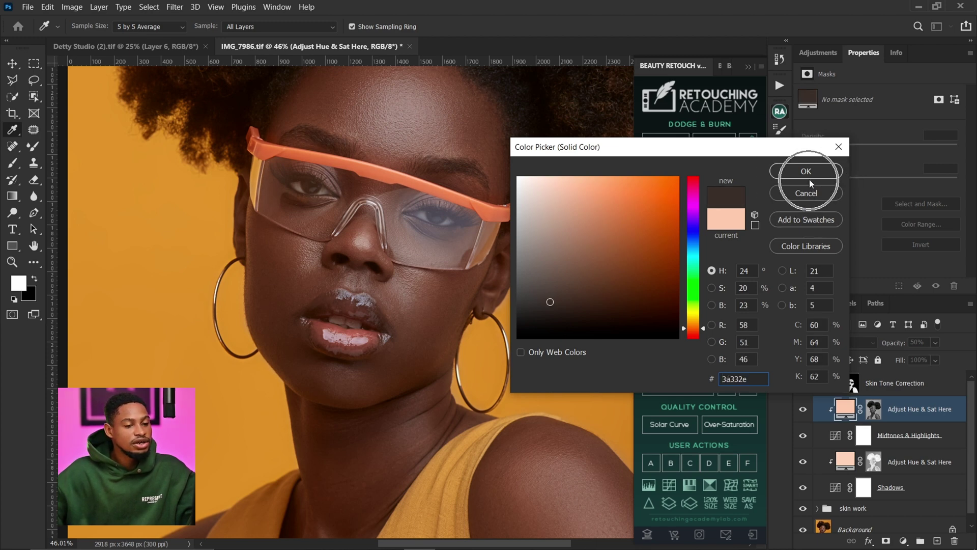
left_click(794, 171)
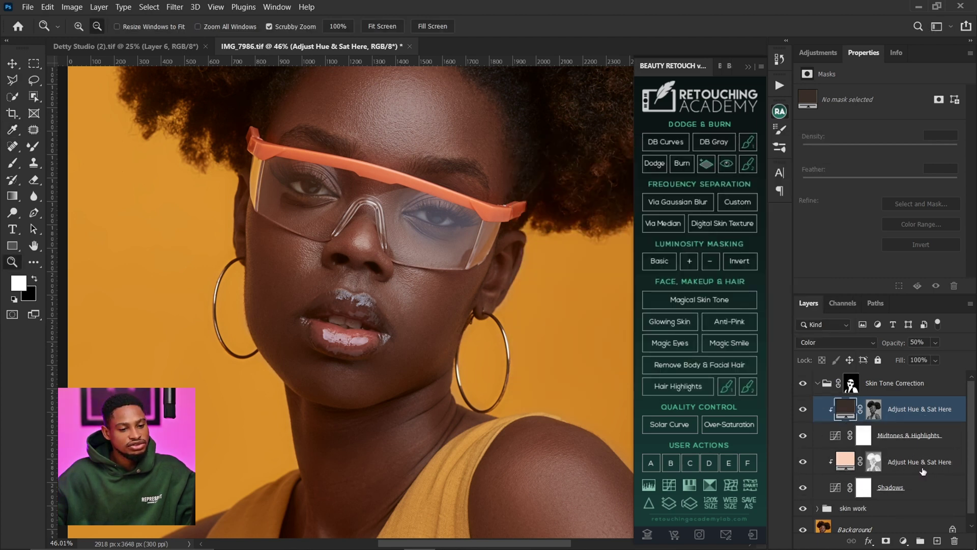
- Set the lower Adjust Hue & Sat Here fill to dark brown 44372d and collapse the Skin Tone Correction group
double_click(846, 465)
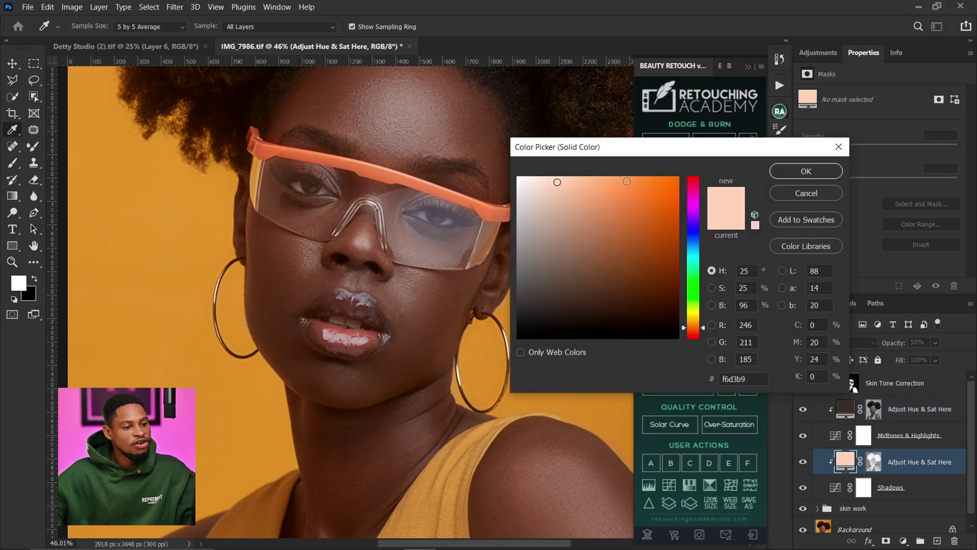
left_click(557, 184)
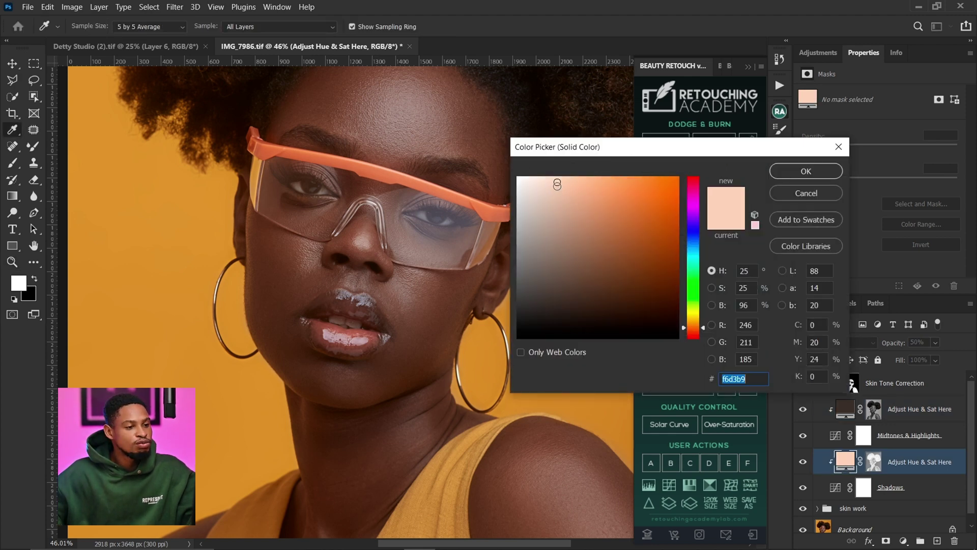
mouse_move(558, 183)
left_mouse_down()
mouse_move(585, 245)
mouse_move(572, 296)
left_mouse_up()
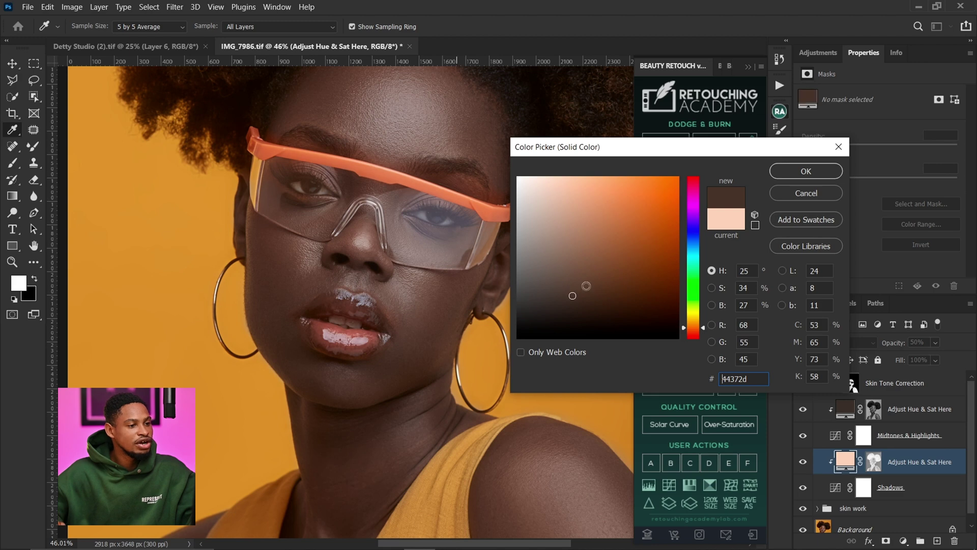
left_click(809, 172)
key("z")
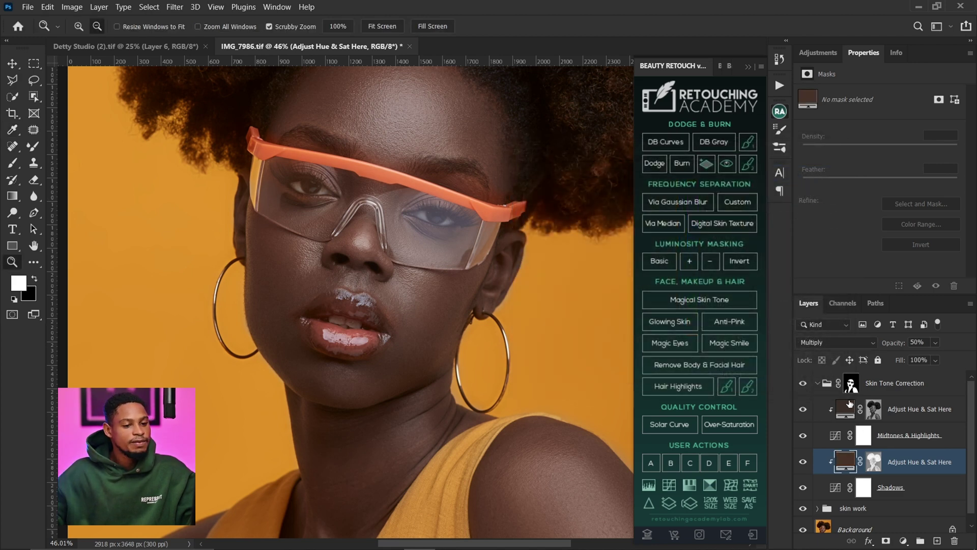
left_click(818, 384)
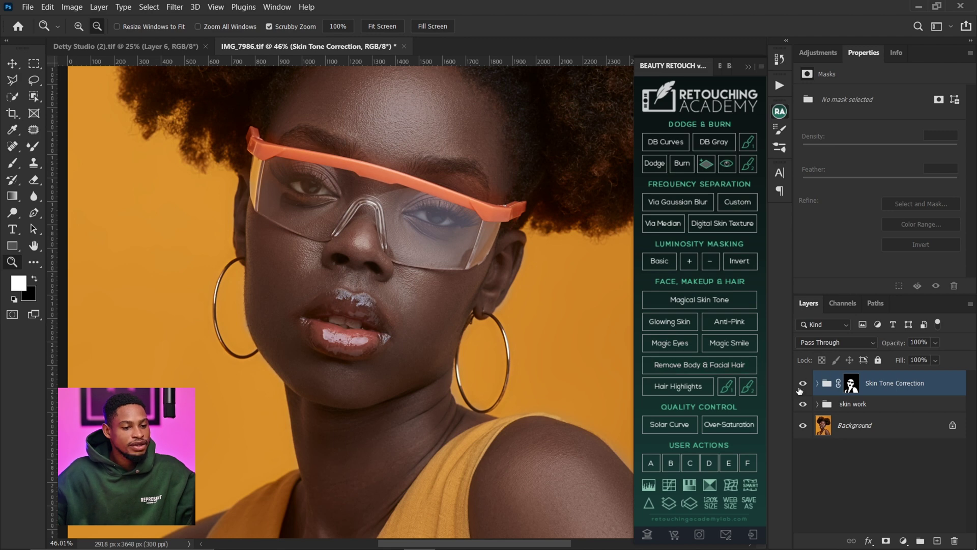